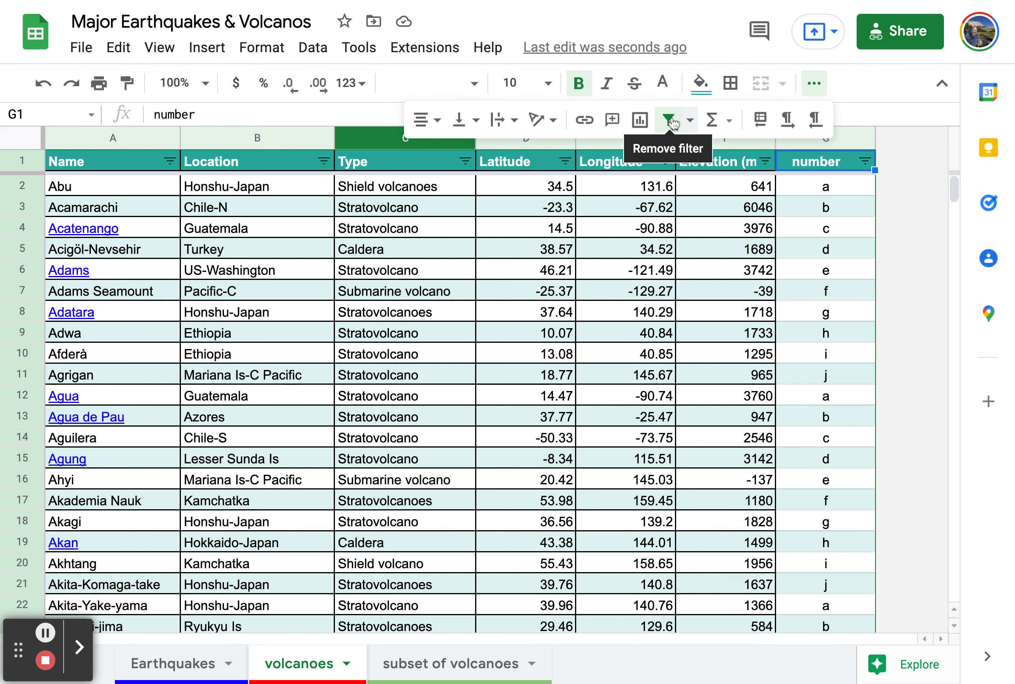
# Turn the filter off on the volcanoes table and create it again
pyautogui.click(669, 119)
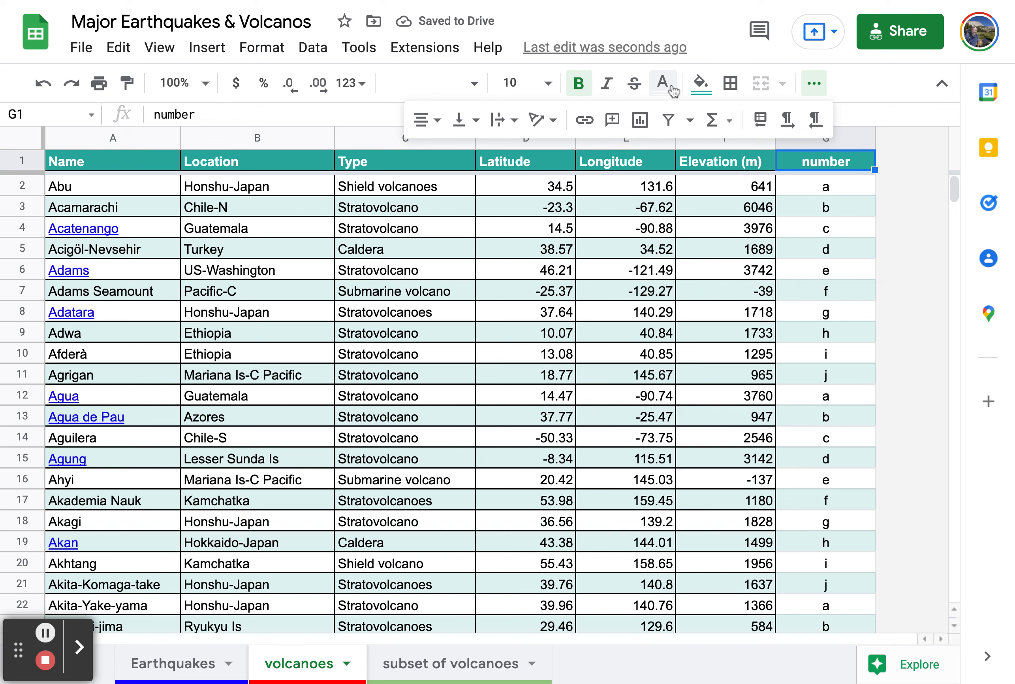
pyautogui.click(670, 119)
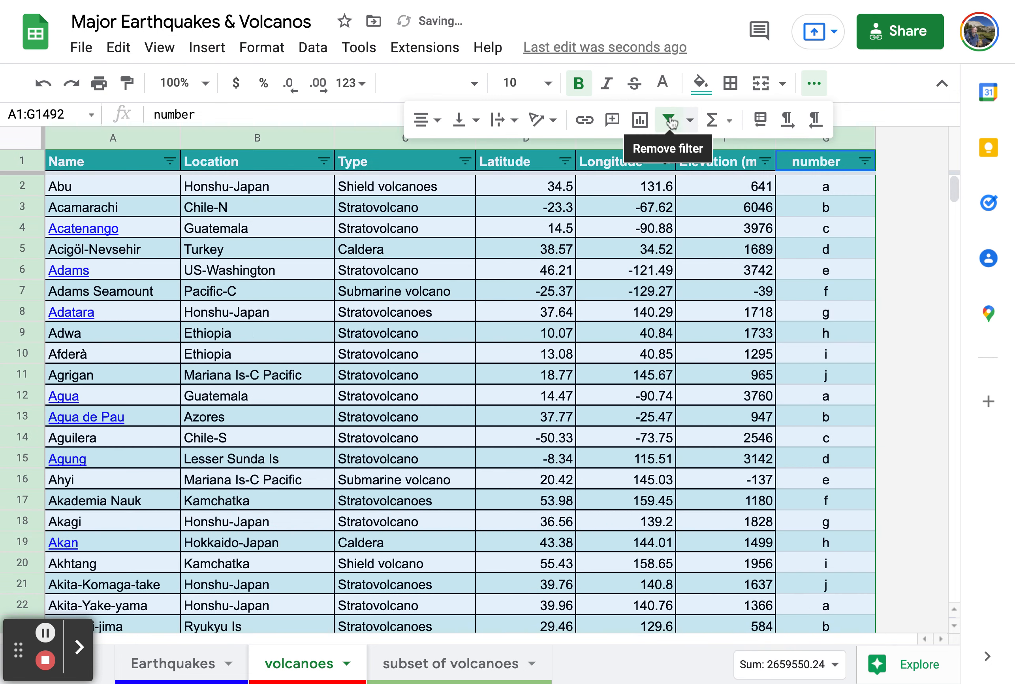
# Look at the filter options available for the Name and Location columns
pyautogui.click(169, 161)
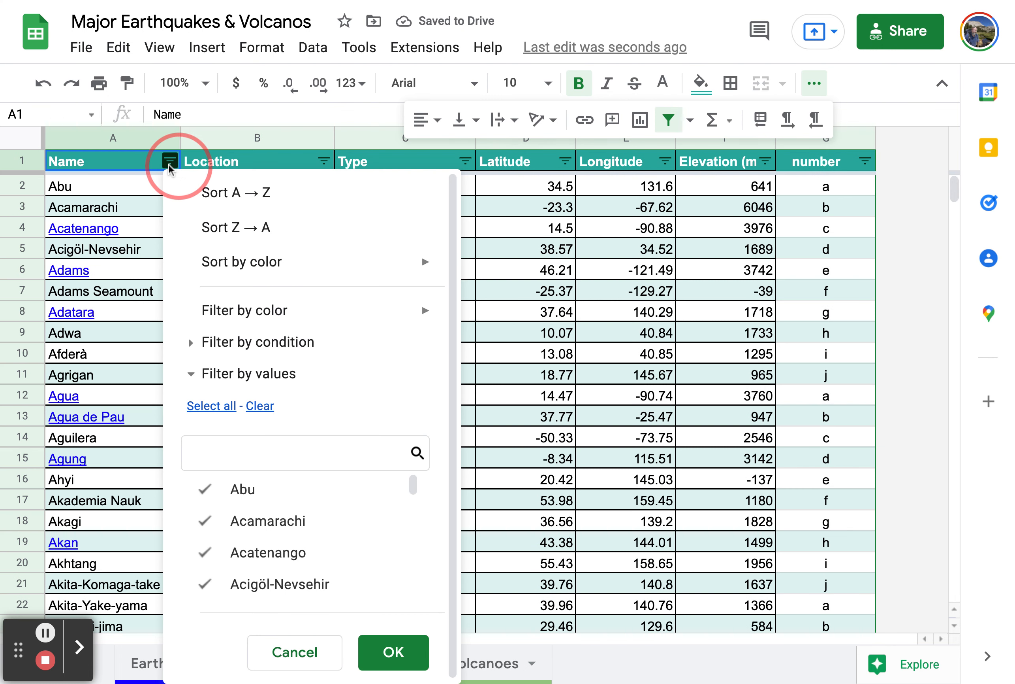
pyautogui.moveTo(168, 164); pyautogui.dragTo(327, 163)
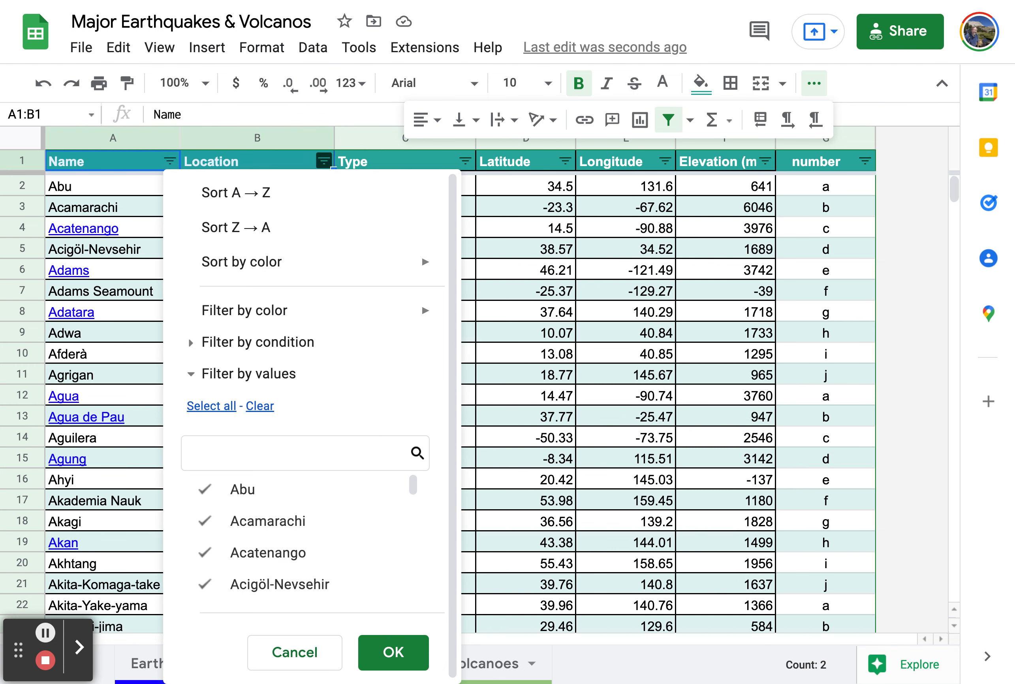
pyautogui.click(323, 161)
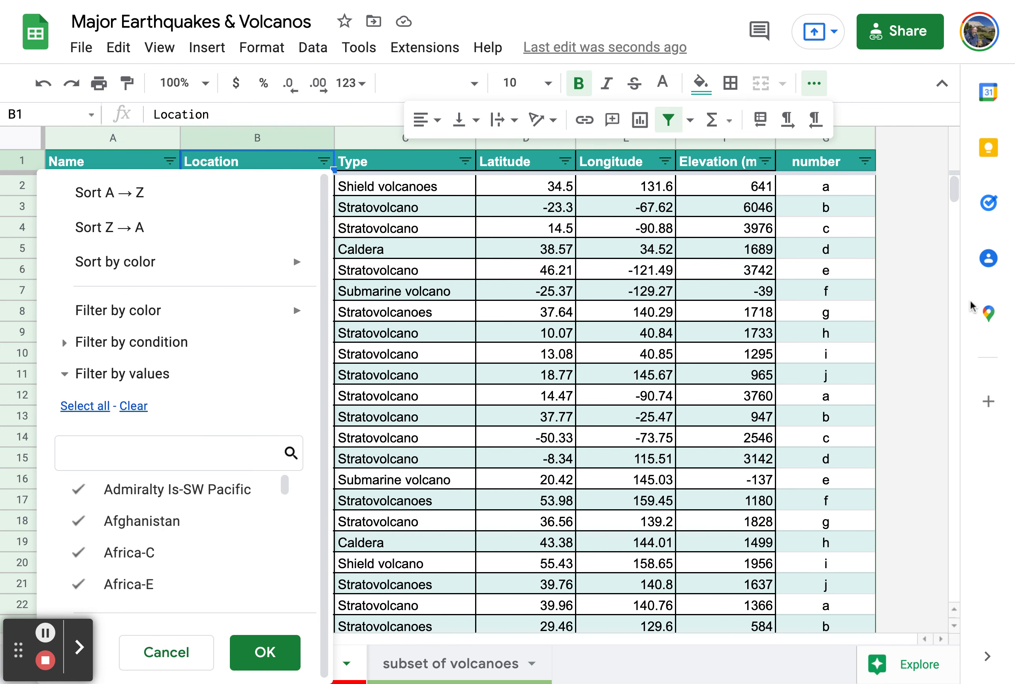
pyautogui.click(936, 292)
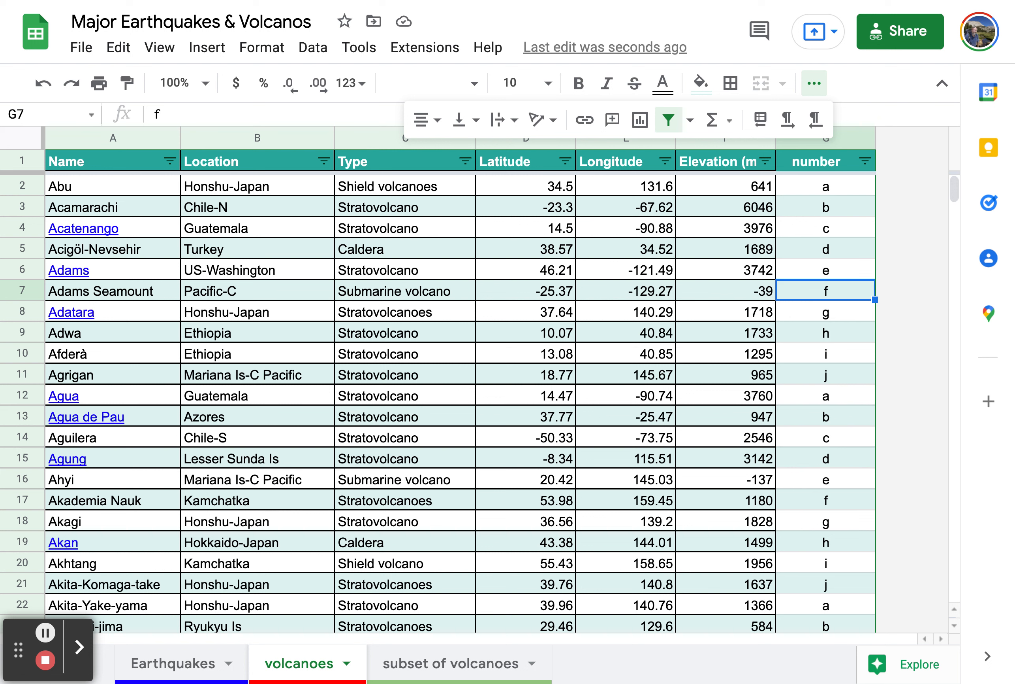
pyautogui.click(816, 201)
pyautogui.hotkey('shift', 'Down')
pyautogui.moveTo(815, 199); pyautogui.dragTo(948, 217)
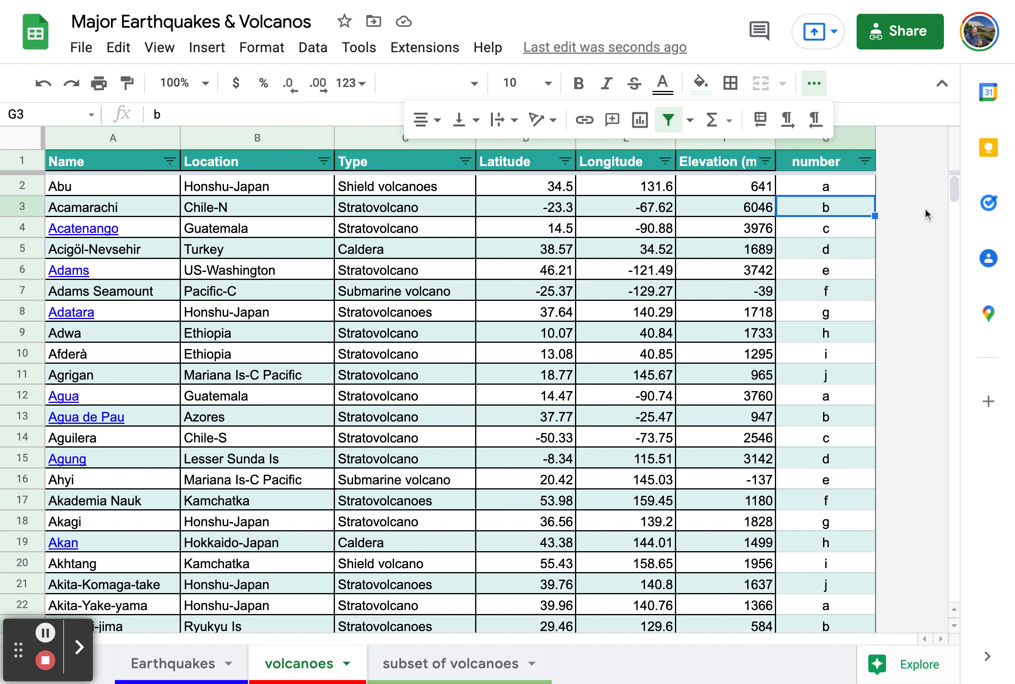
# Filter the number column by values so that only rows with e are shown
pyautogui.click(865, 162)
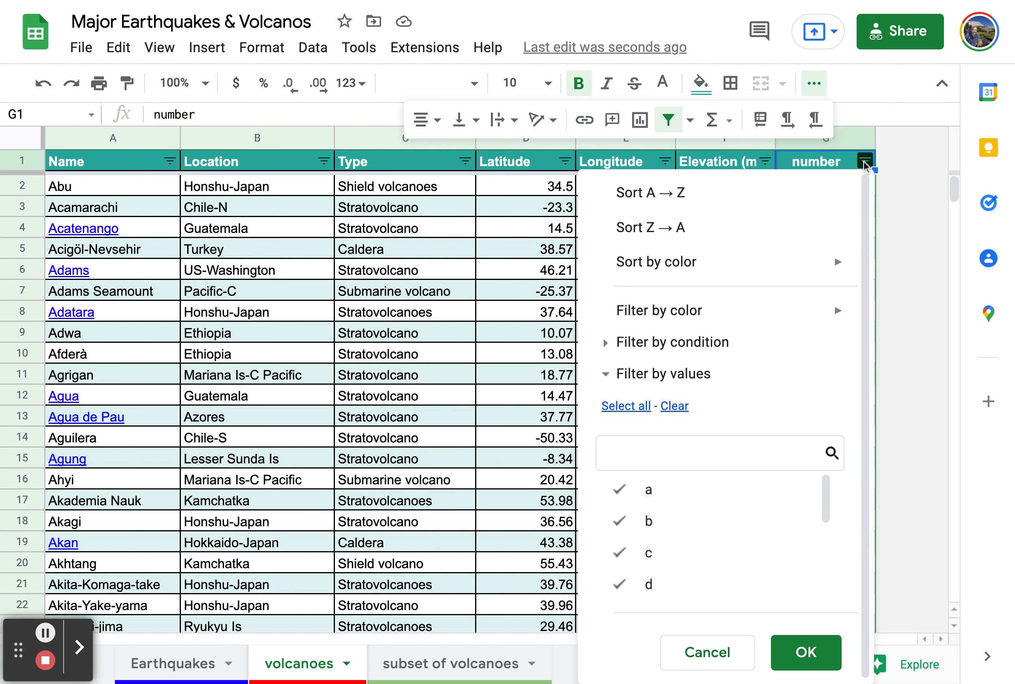
pyautogui.click(673, 408)
pyautogui.scroll(-1, 672, 552)
pyautogui.scroll(-1, 672, 551)
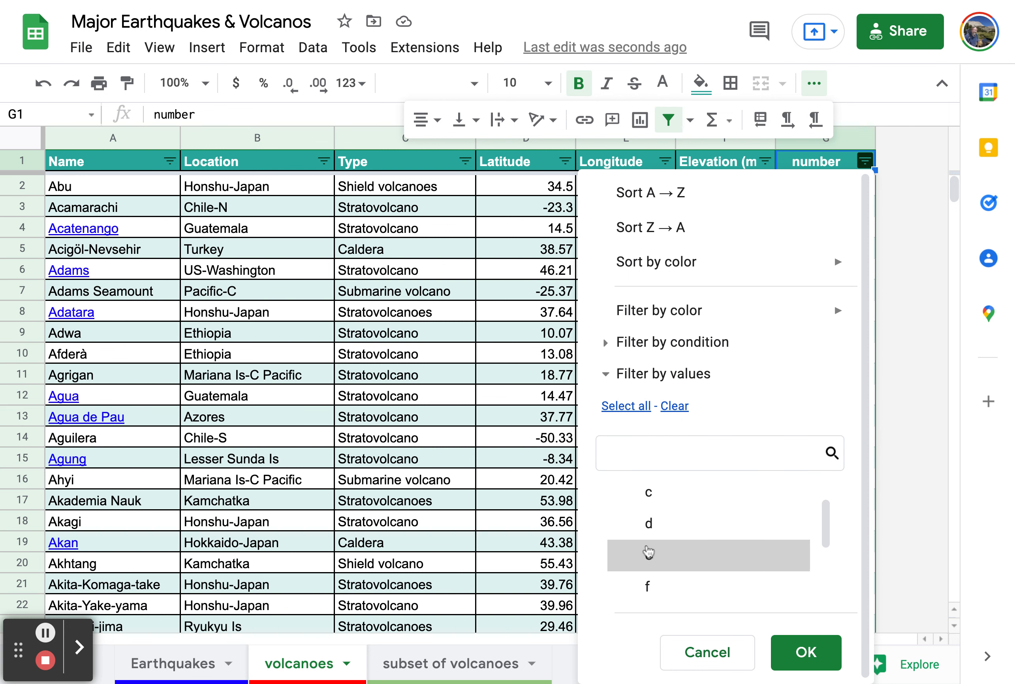
pyautogui.click(671, 552)
pyautogui.click(806, 651)
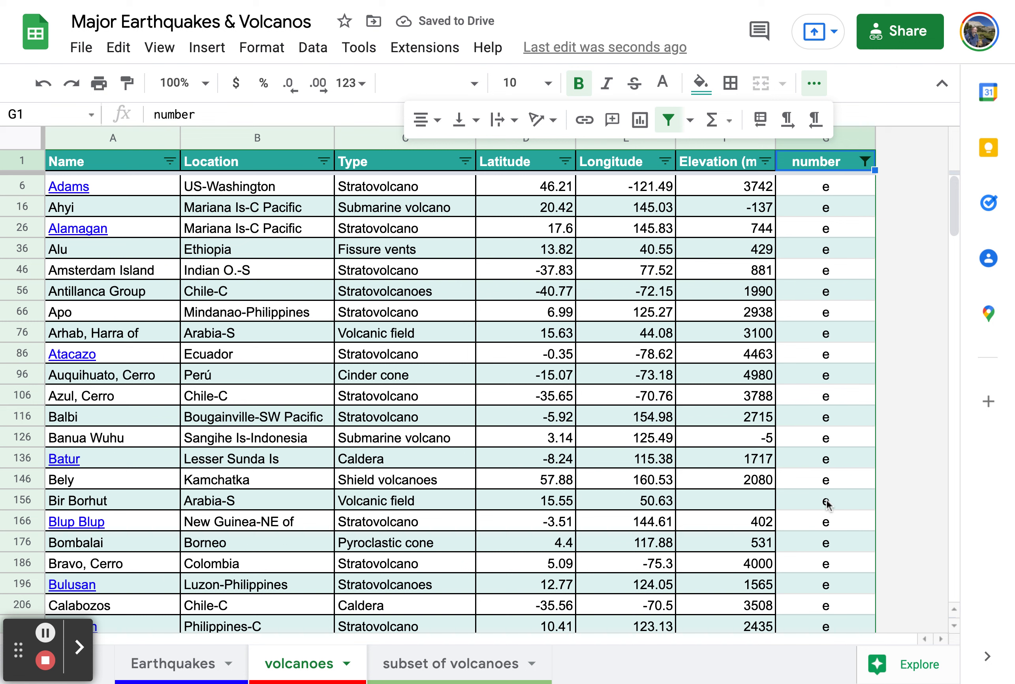
pyautogui.moveTo(19, 194); pyautogui.dragTo(20, 238)
pyautogui.press('super+z')
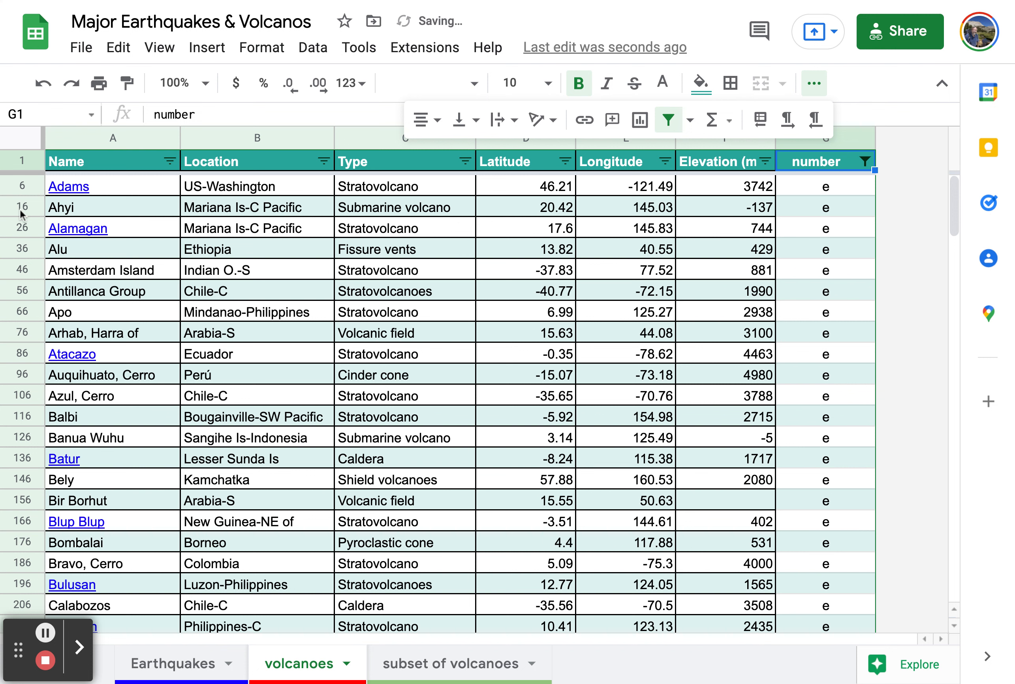
# Reselect all values in the number column's filter to show every row again
pyautogui.click(814, 83)
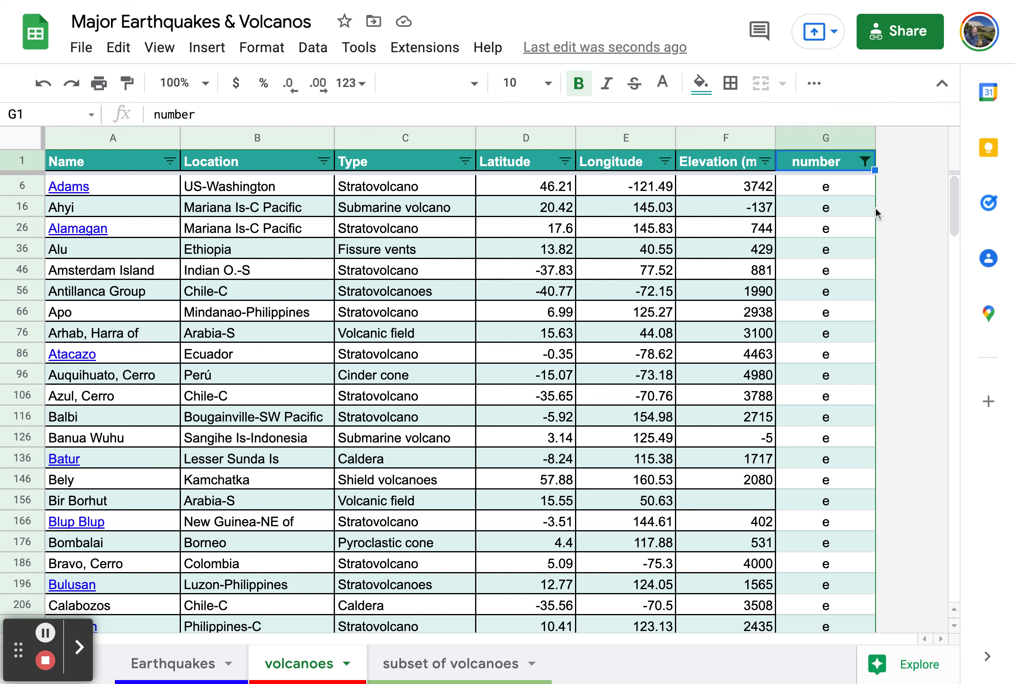
pyautogui.click(864, 162)
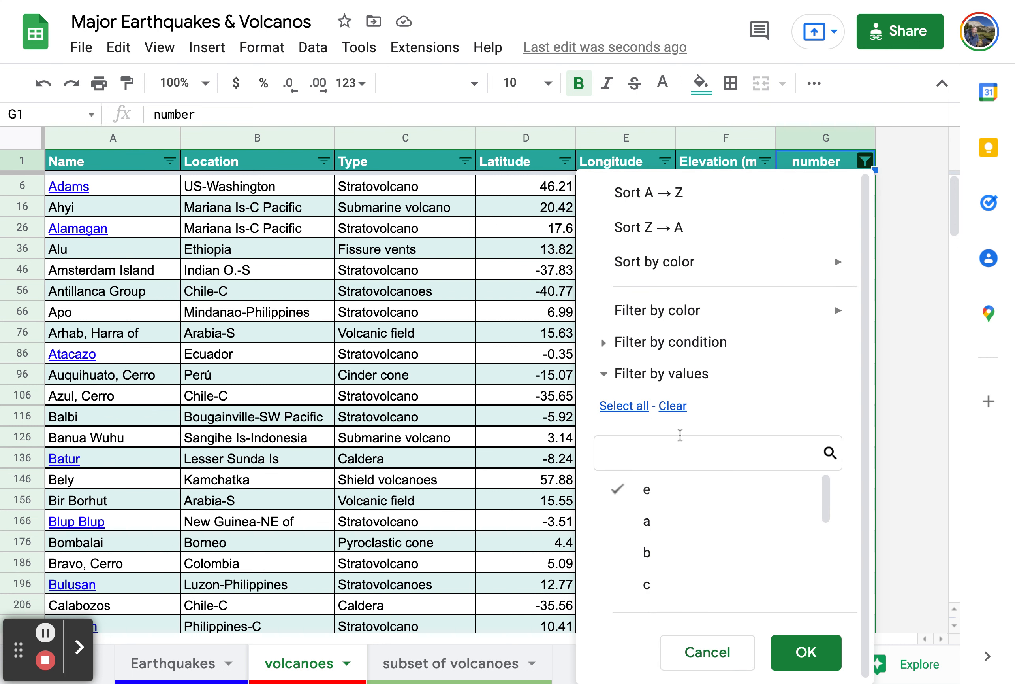
pyautogui.click(626, 407)
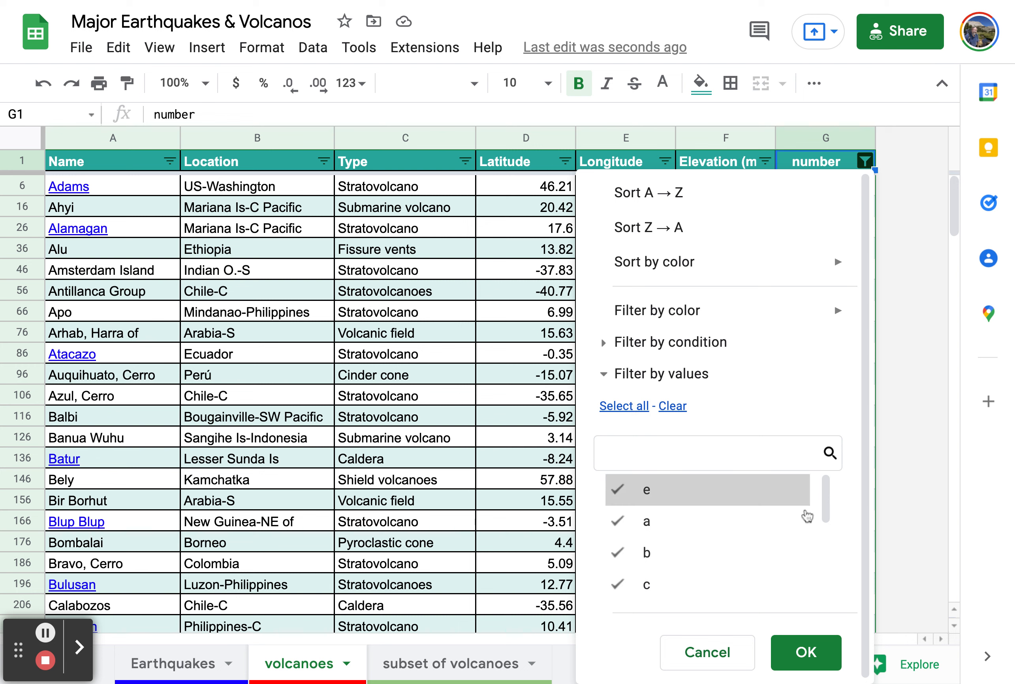
pyautogui.click(804, 651)
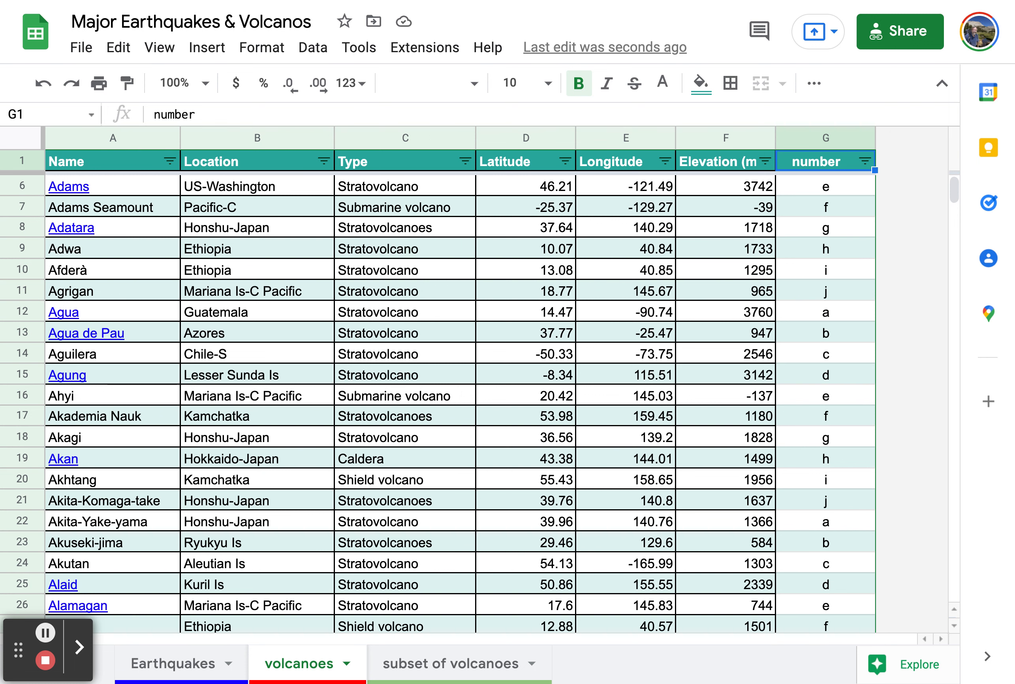
# Filter the Type column by values so that only Stratovolcano rows are shown
pyautogui.click(466, 163)
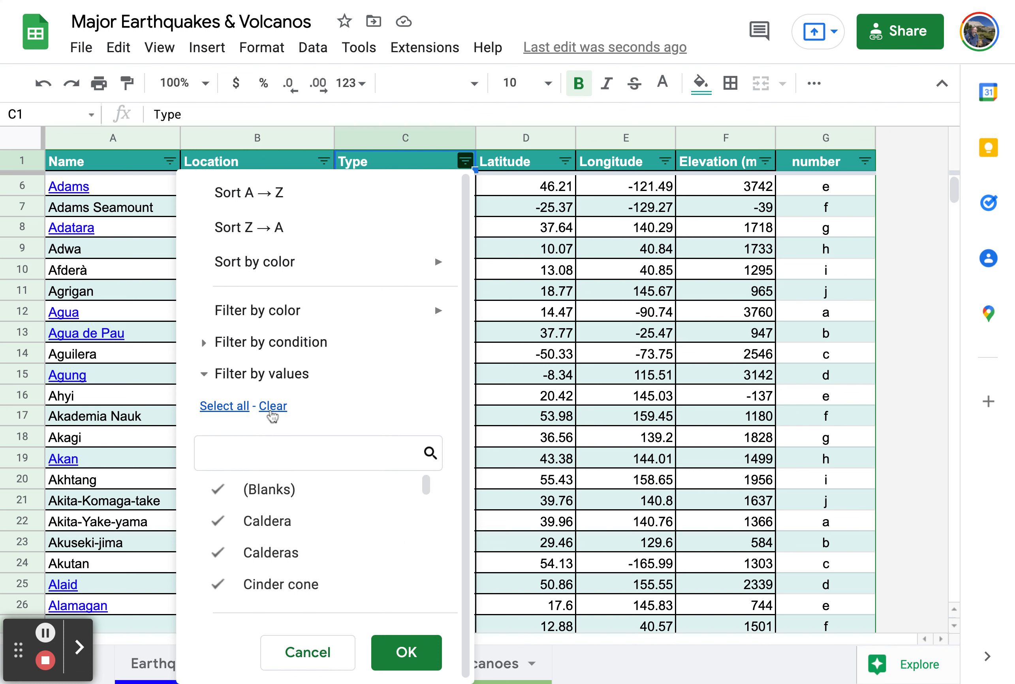
pyautogui.click(272, 413)
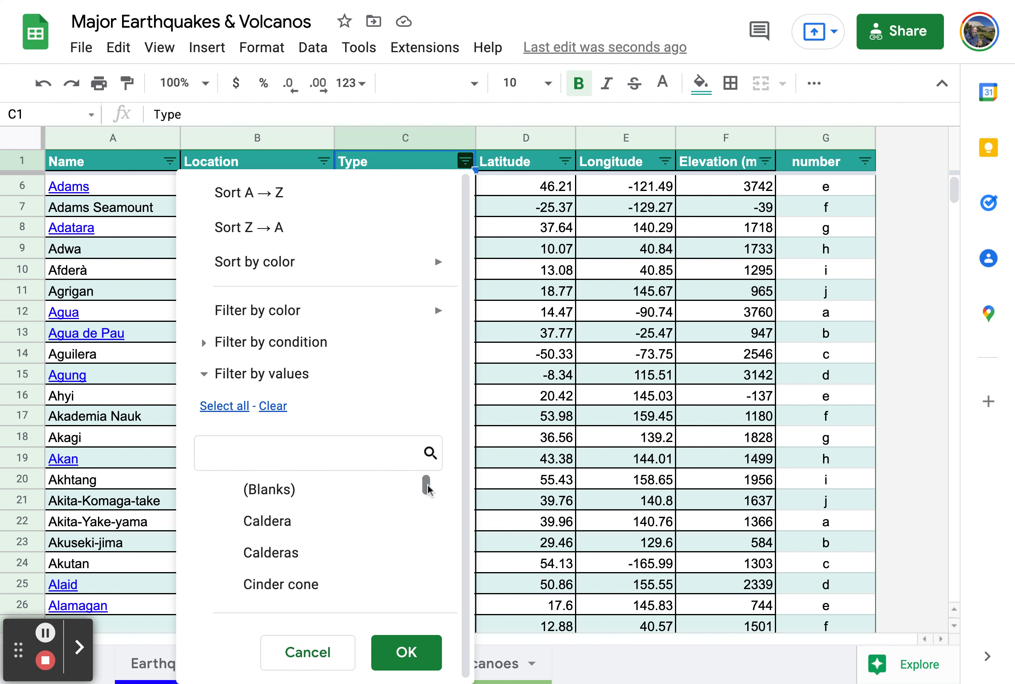
pyautogui.moveTo(425, 483); pyautogui.dragTo(428, 490)
pyautogui.scroll(-20, 430, 490)
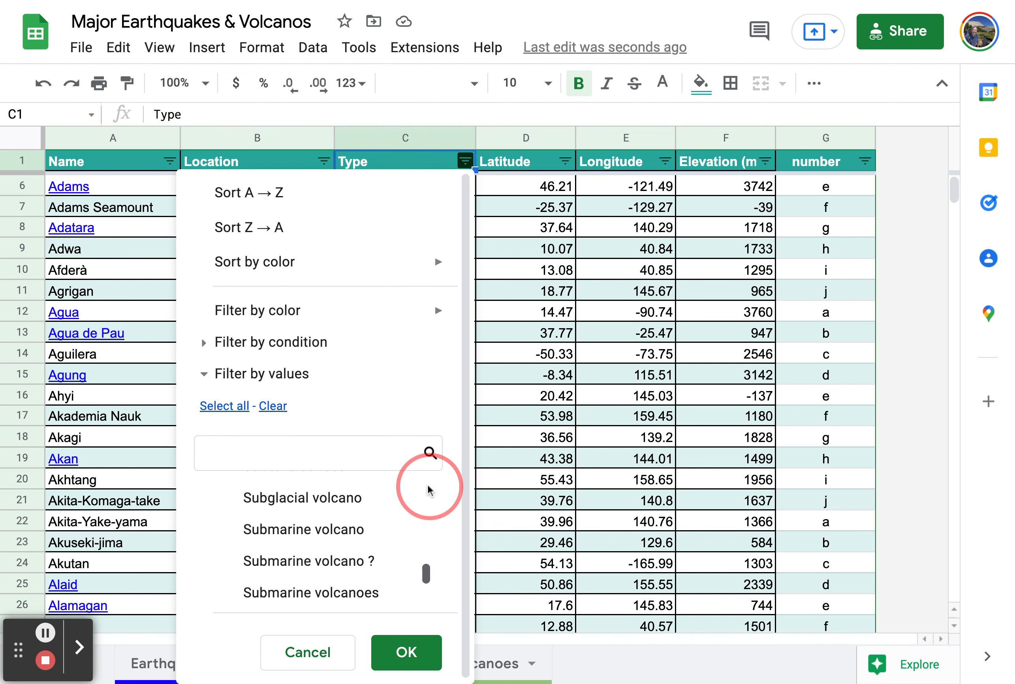
pyautogui.moveTo(427, 573); pyautogui.dragTo(426, 565)
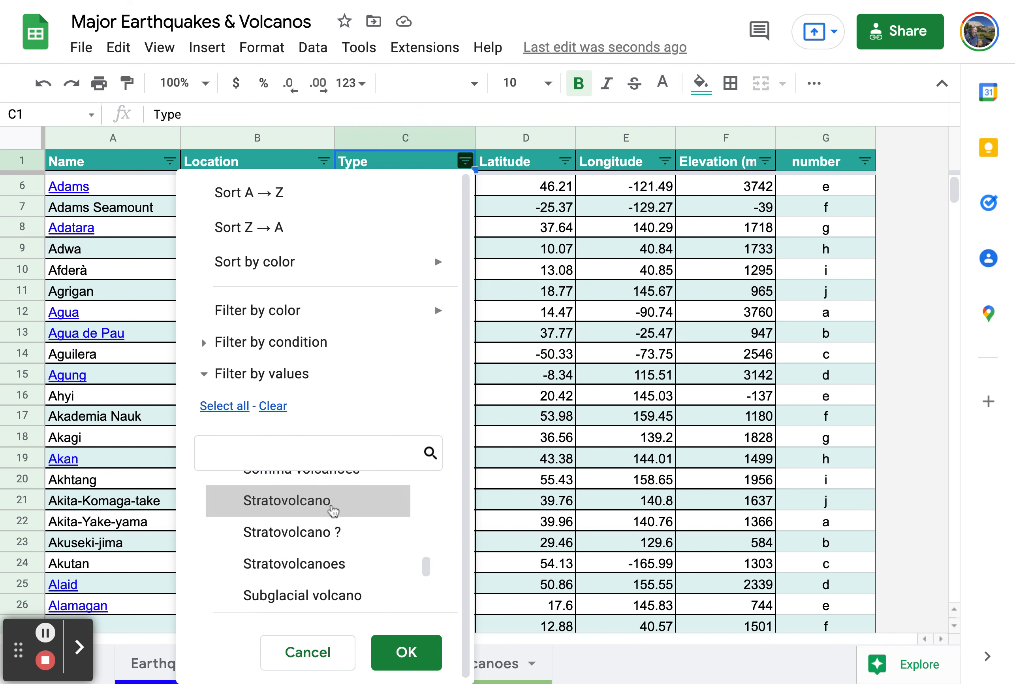
pyautogui.click(331, 503)
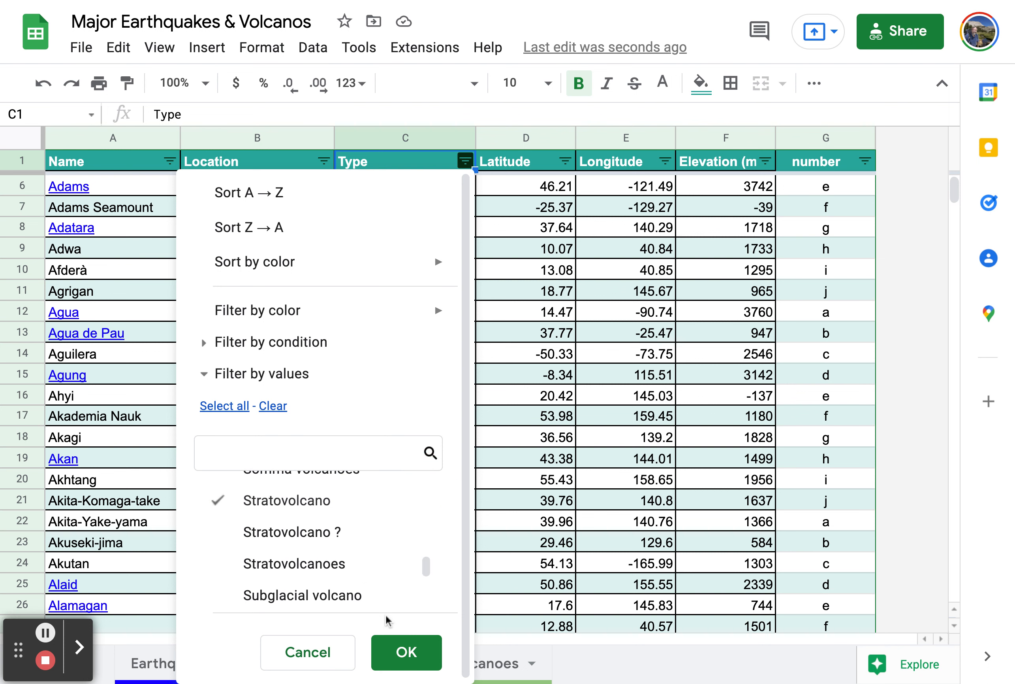
pyautogui.click(400, 652)
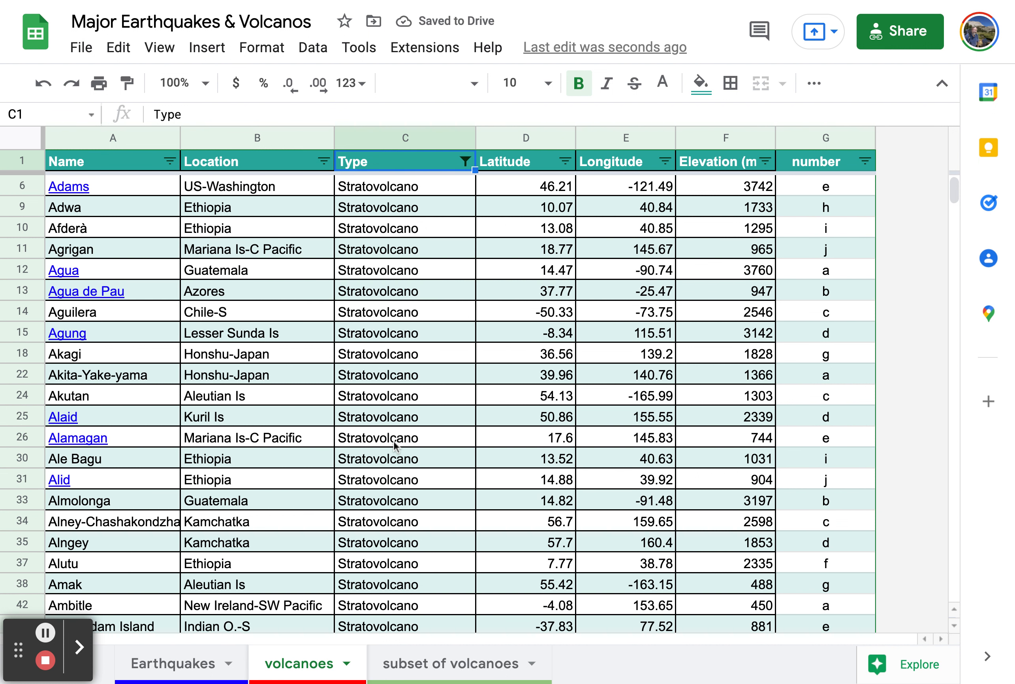
# Filter the Location column to only Honshu-Japan, finding the value by searching for "hon"
pyautogui.click(324, 161)
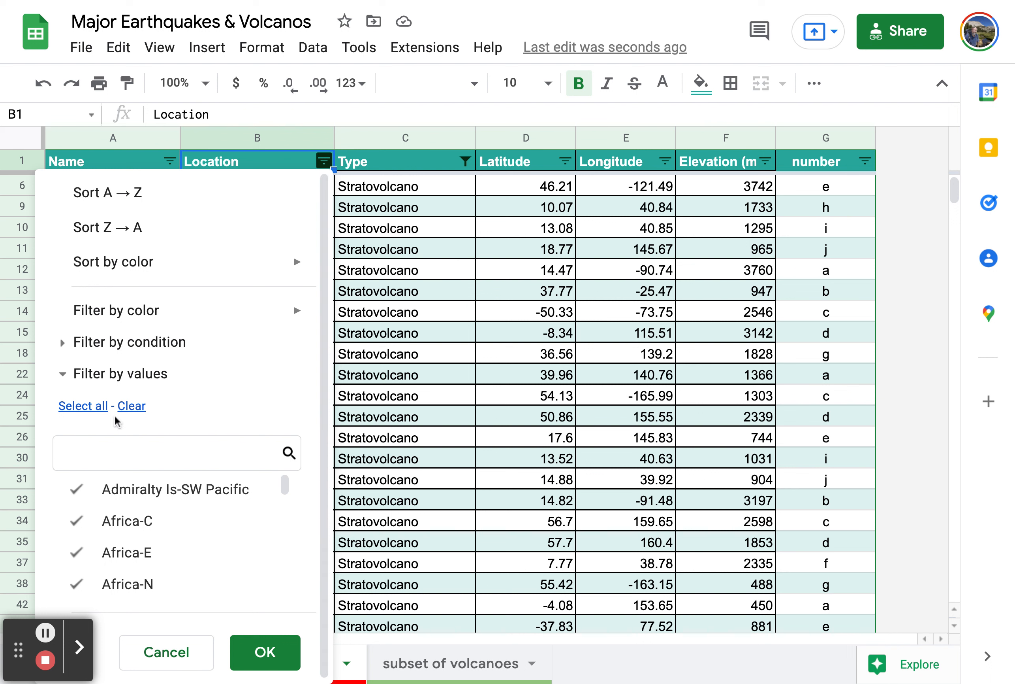
pyautogui.click(131, 407)
pyautogui.scroll(-1, 210, 481)
pyautogui.click(169, 457)
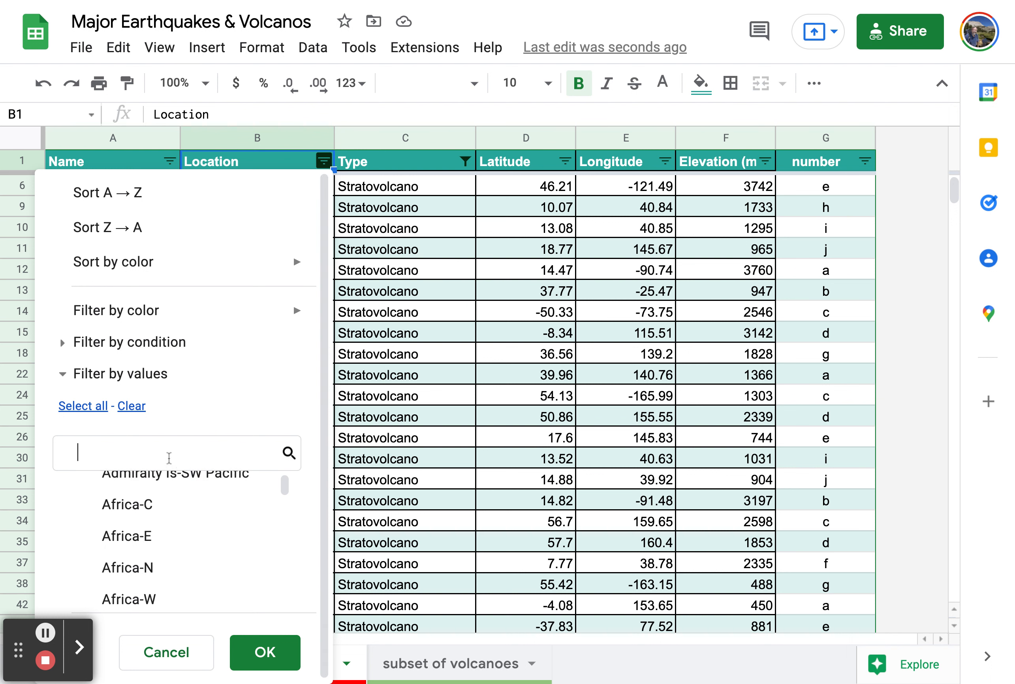
pyautogui.write('hon')
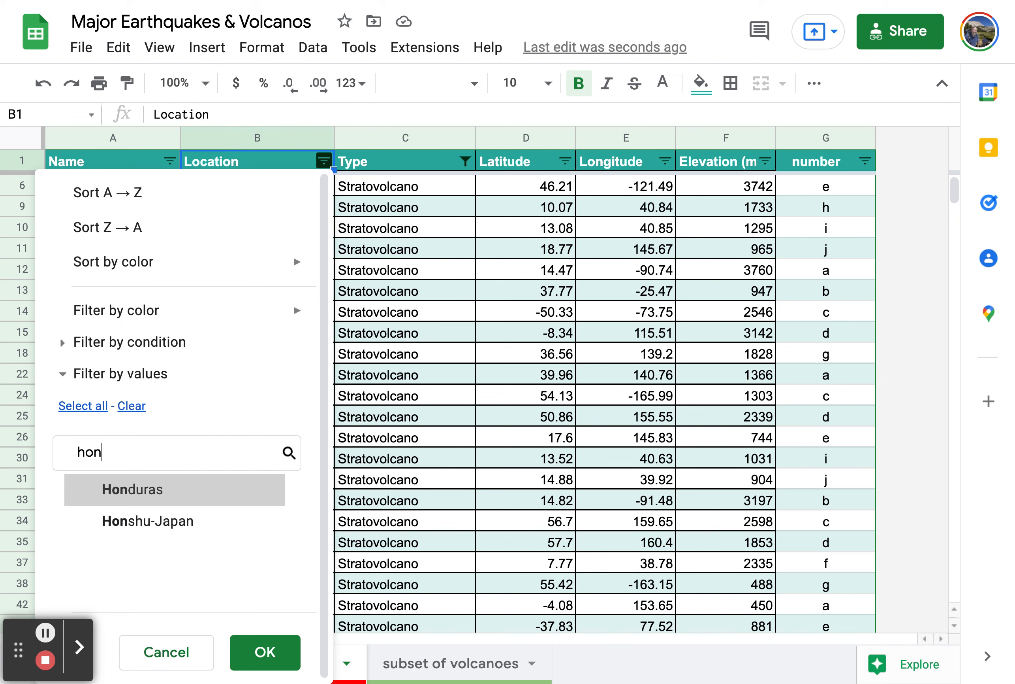
pyautogui.click(170, 522)
pyautogui.click(265, 651)
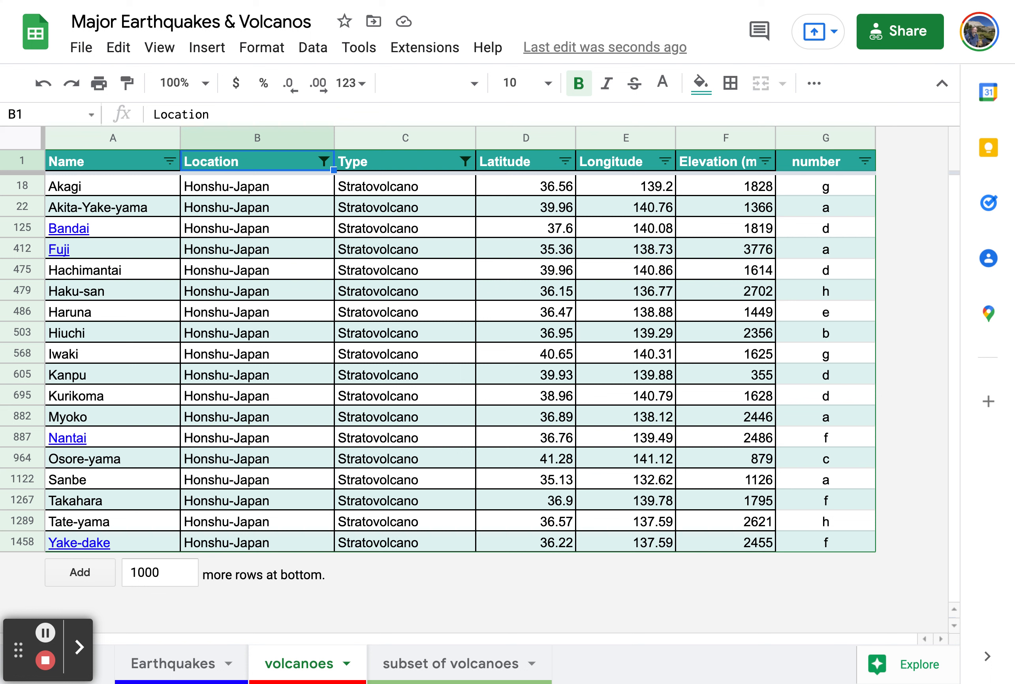
pyautogui.click(306, 167)
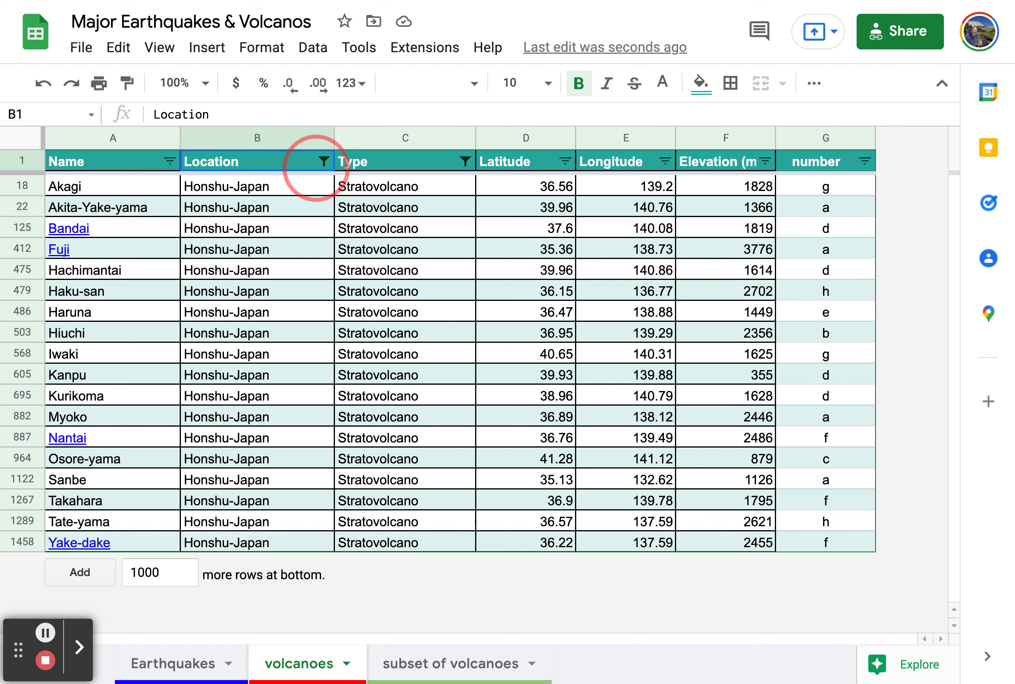
pyautogui.moveTo(315, 168); pyautogui.dragTo(447, 173)
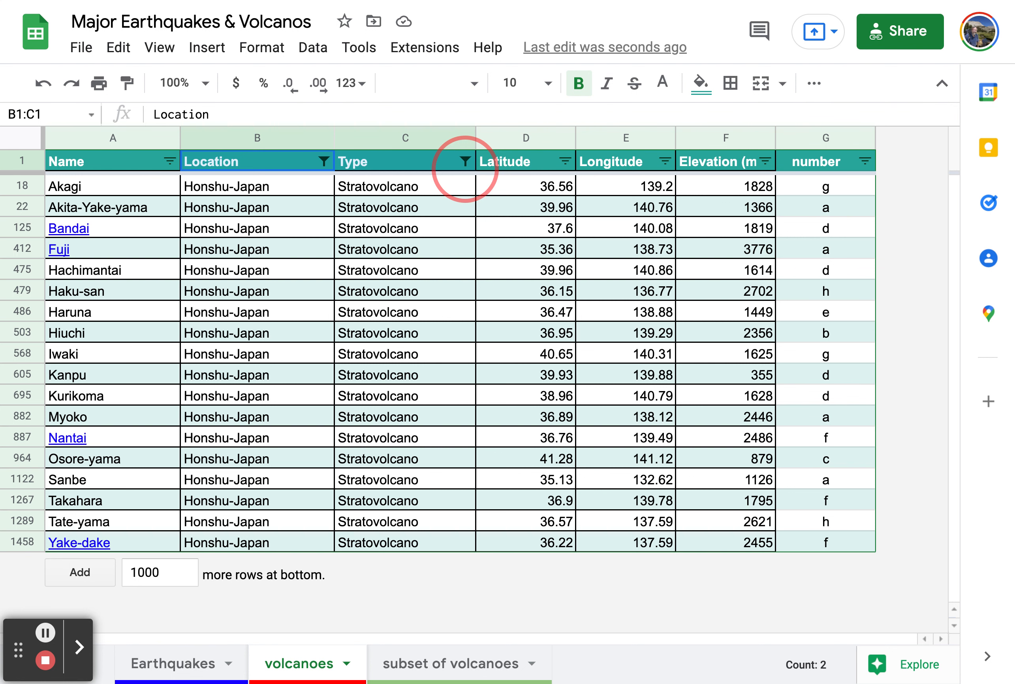
# Reselect all values in the Type column's filter and apply it
pyautogui.click(465, 162)
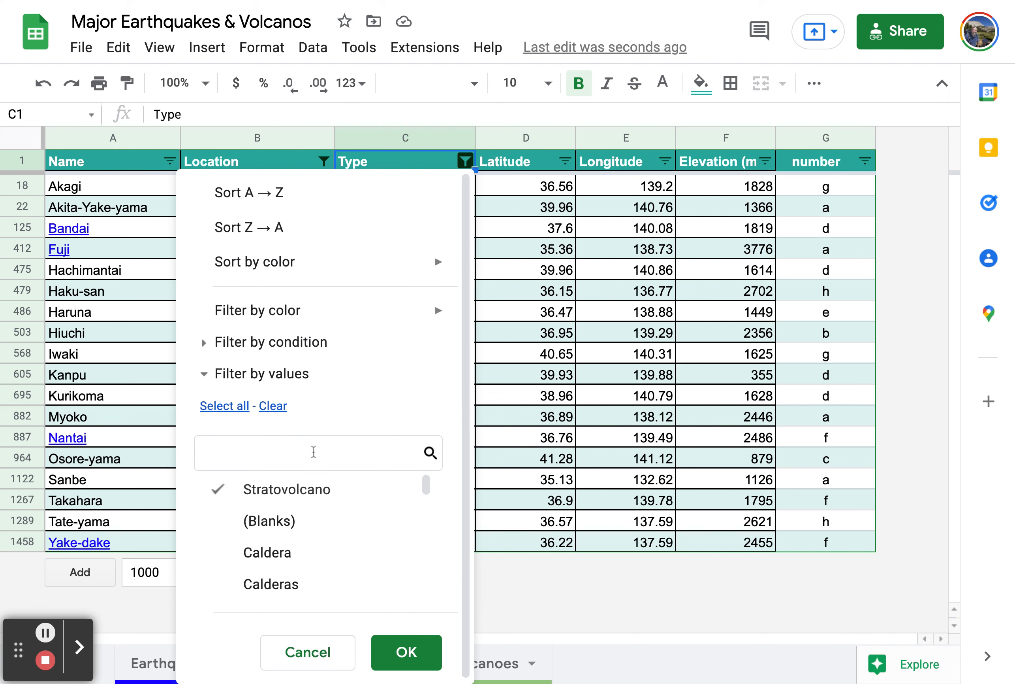
pyautogui.click(224, 405)
pyautogui.click(407, 652)
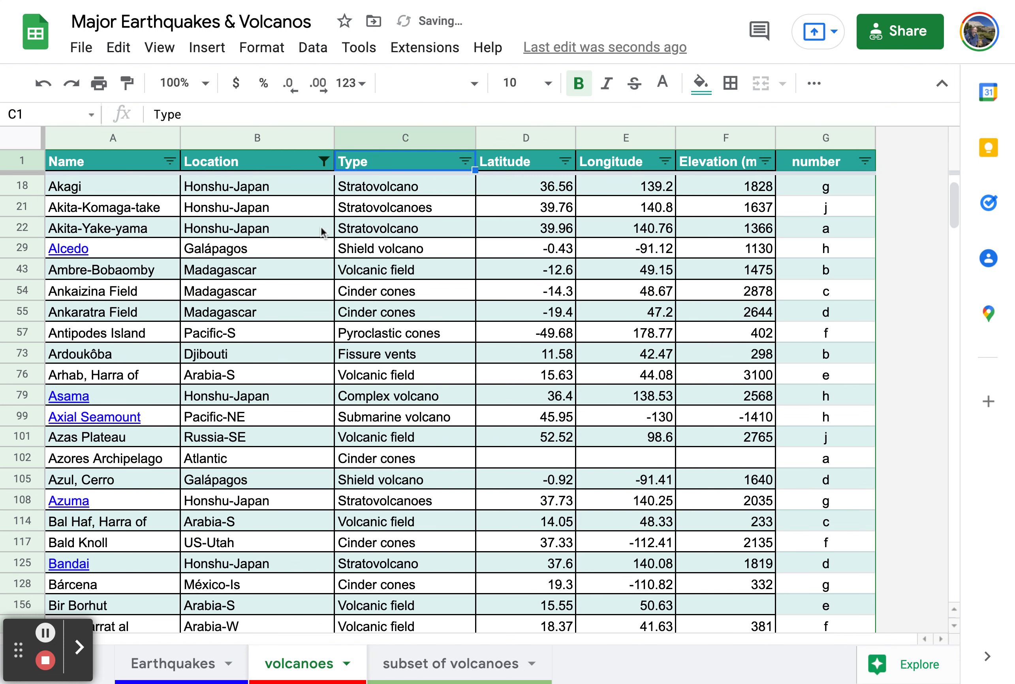
# Reselect all values in the Location column's filter and apply it
pyautogui.click(324, 162)
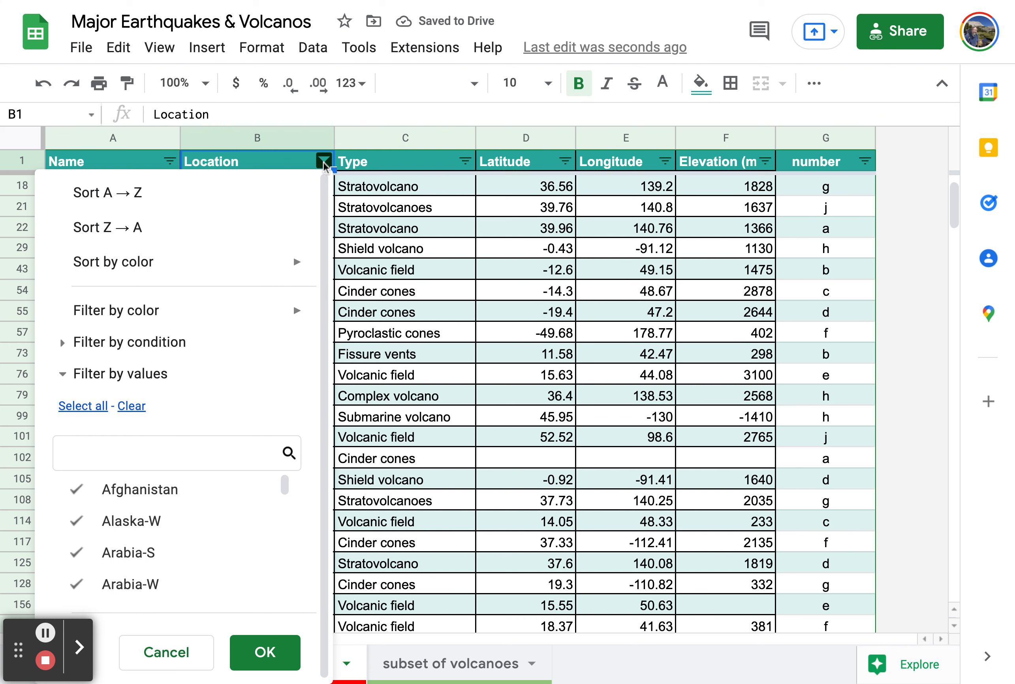
pyautogui.click(83, 405)
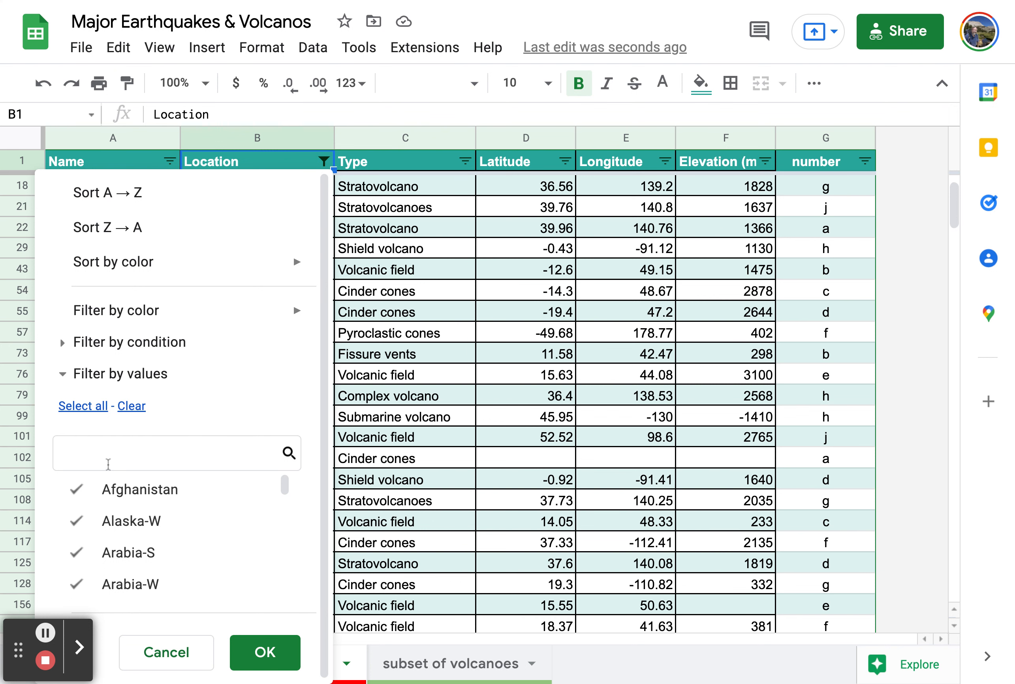
pyautogui.click(82, 409)
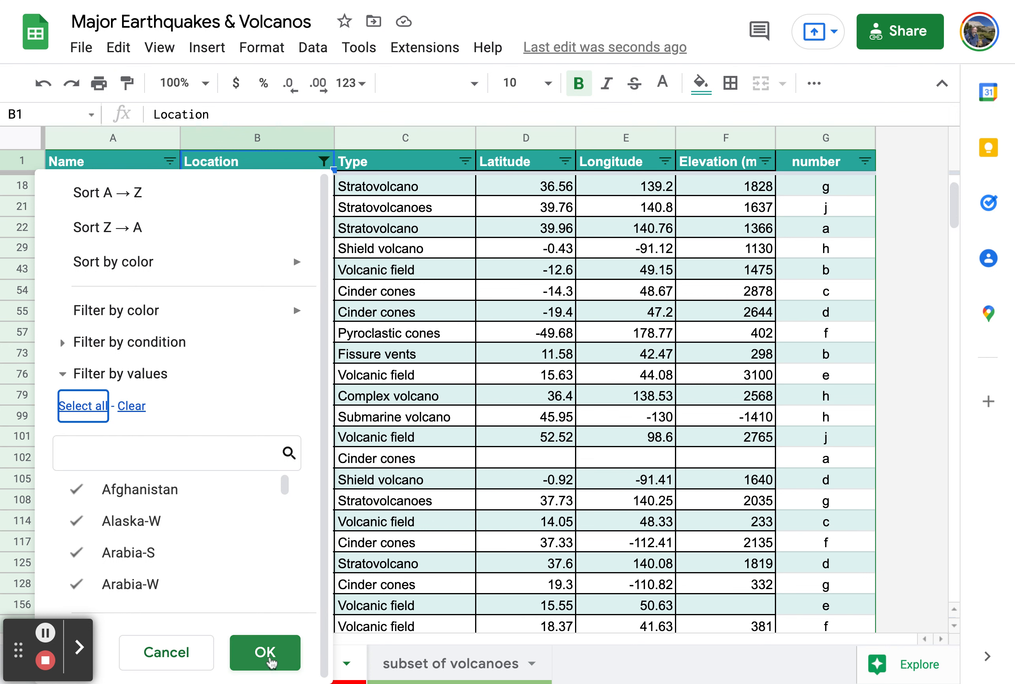
pyautogui.click(266, 652)
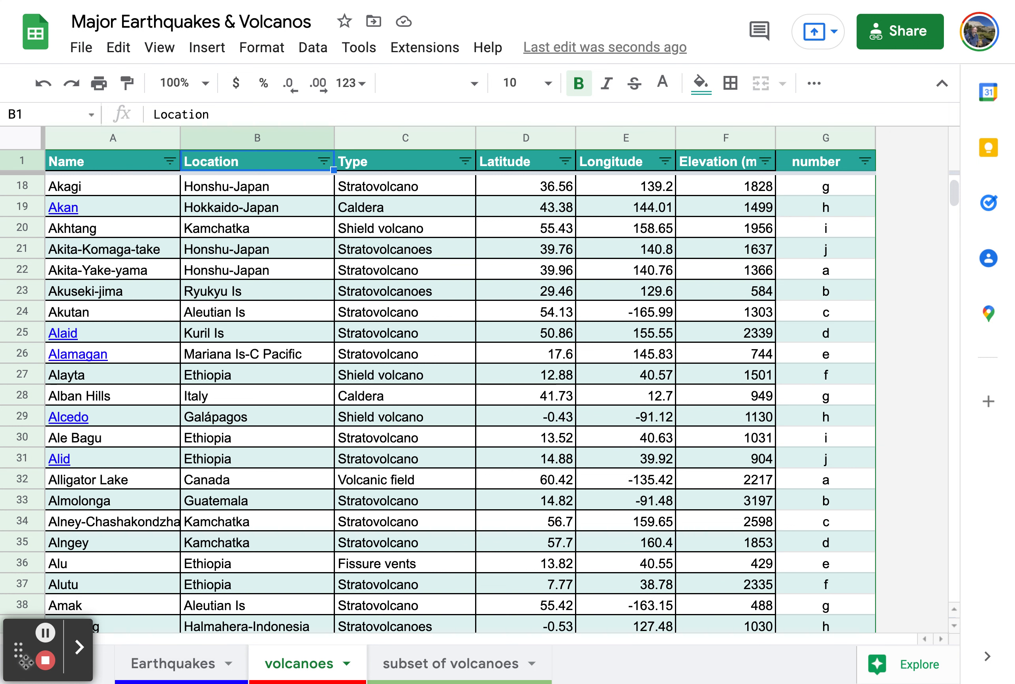
# Add a new blank sheet to the spreadsheet
pyautogui.moveTo(16, 651); pyautogui.dragTo(16, 580)
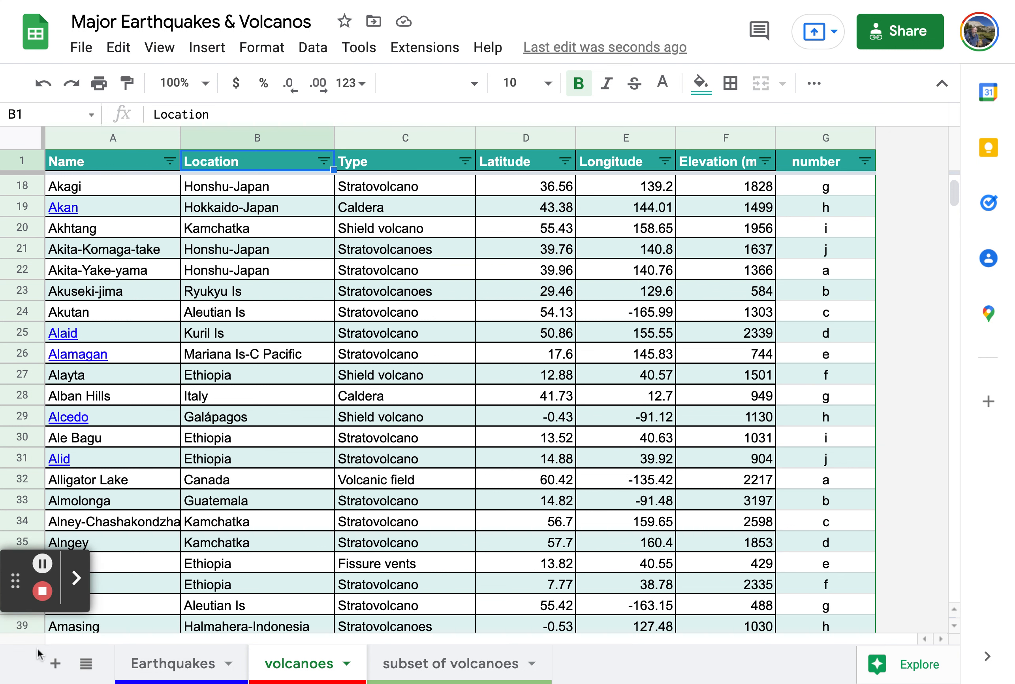
pyautogui.click(55, 665)
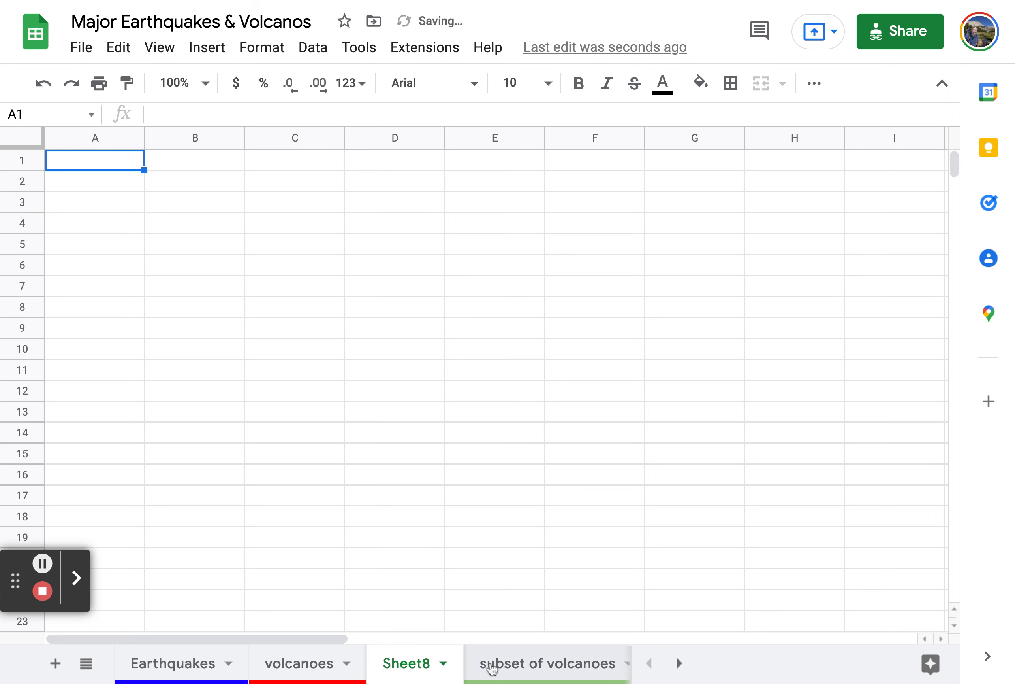
# Change the tab color of the new Sheet8 to yellow
pyautogui.click(449, 663)
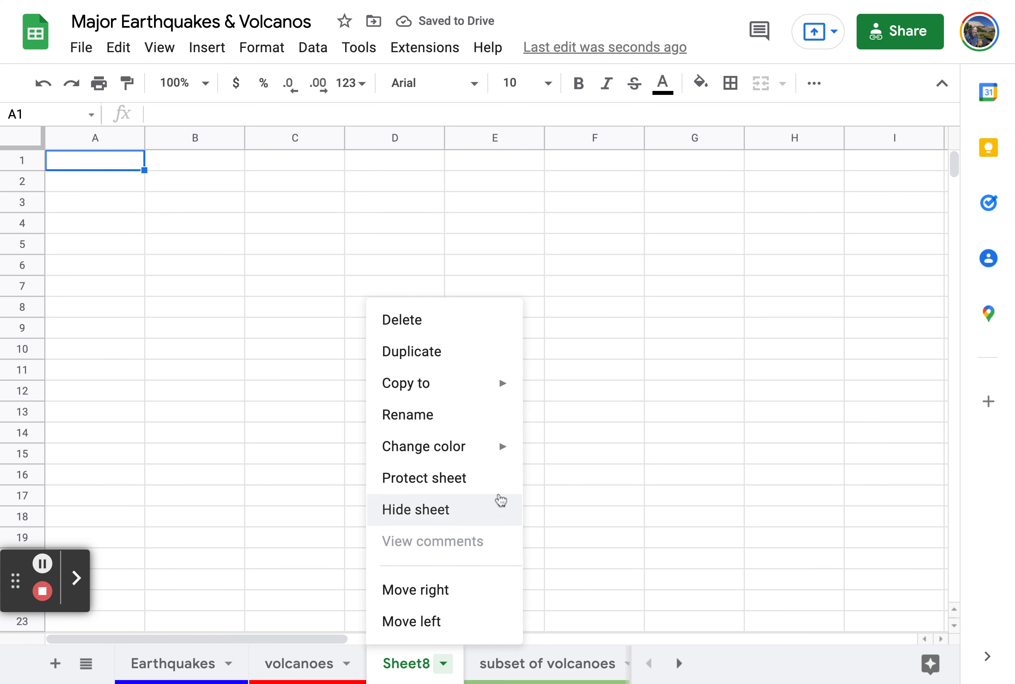
pyautogui.moveTo(493, 457)
pyautogui.click(607, 273)
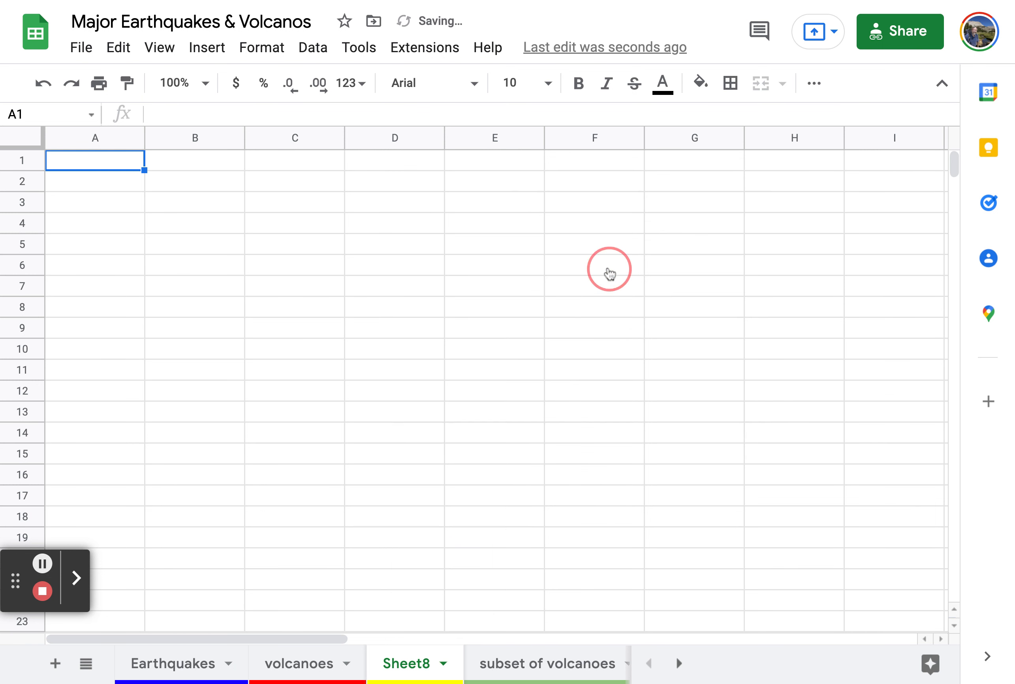
# Rename Sheet8 as Stratovolcano
pyautogui.click(444, 663)
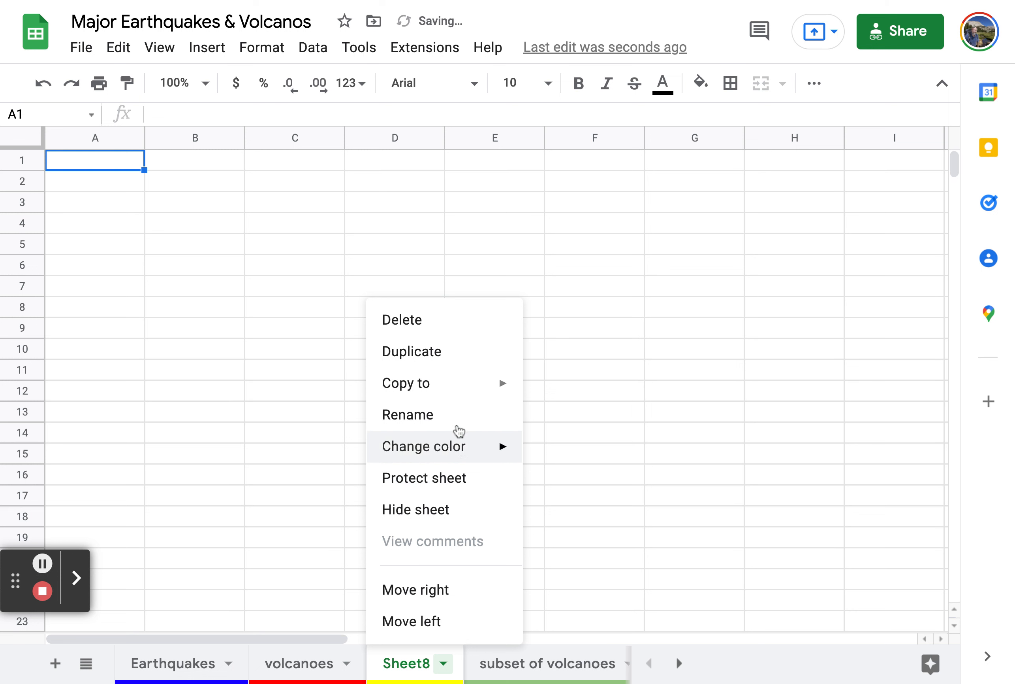
pyautogui.click(442, 416)
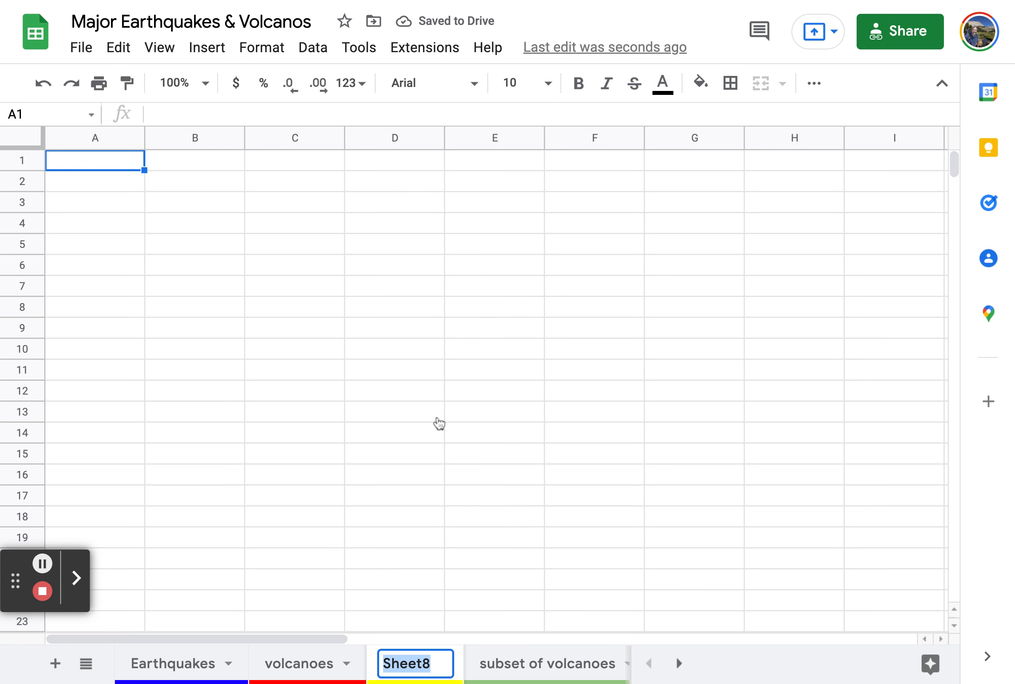
pyautogui.write('St')
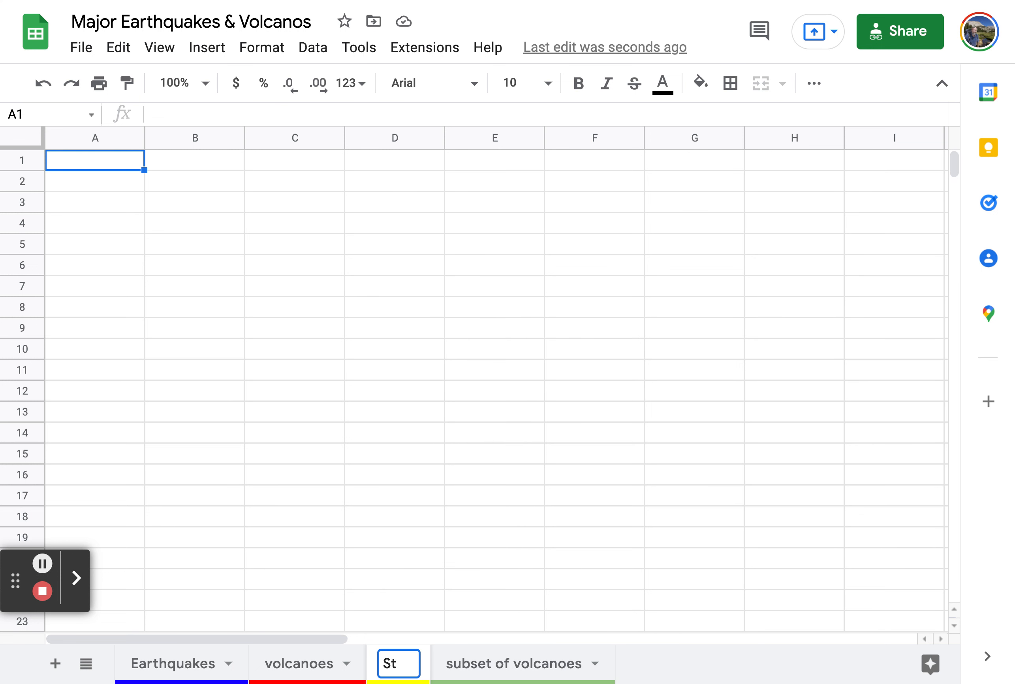
pyautogui.write('ratovolcano')
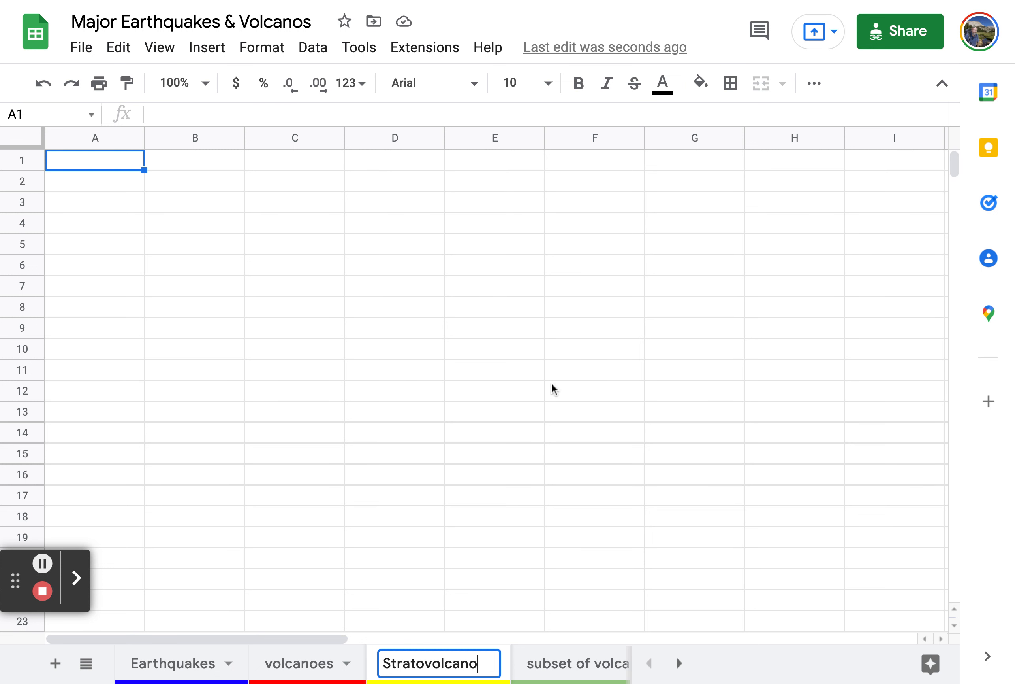
pyautogui.click(557, 411)
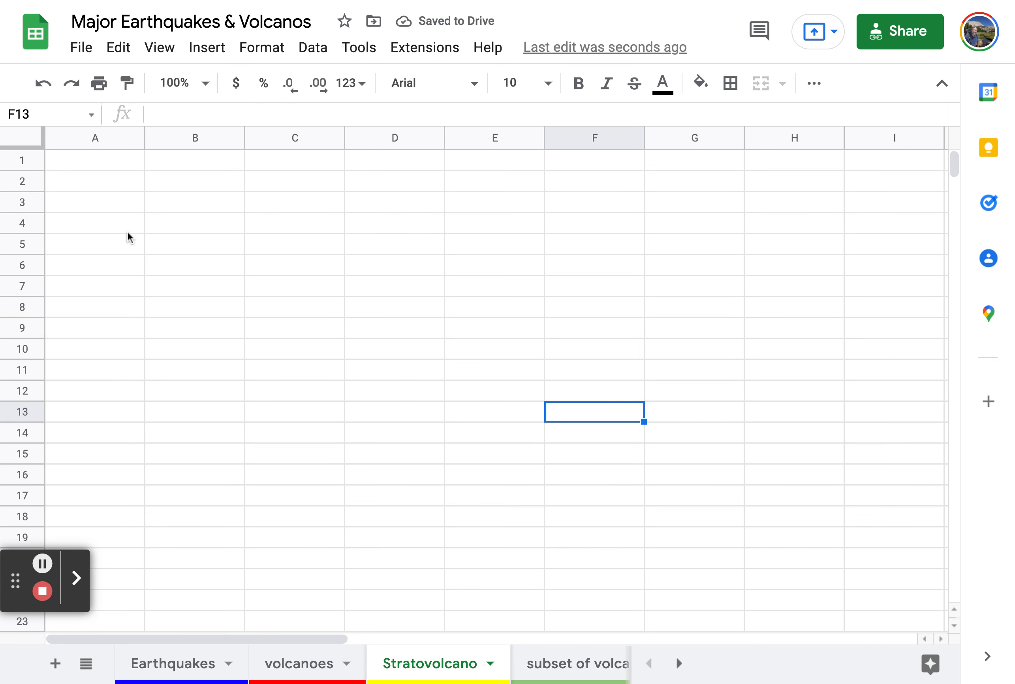
# Start a FILTER formula in cell A2 of the Stratovolcano sheet, using the entire volcanoes sheet (volcanoes!1:1492) as its range
pyautogui.click(106, 186)
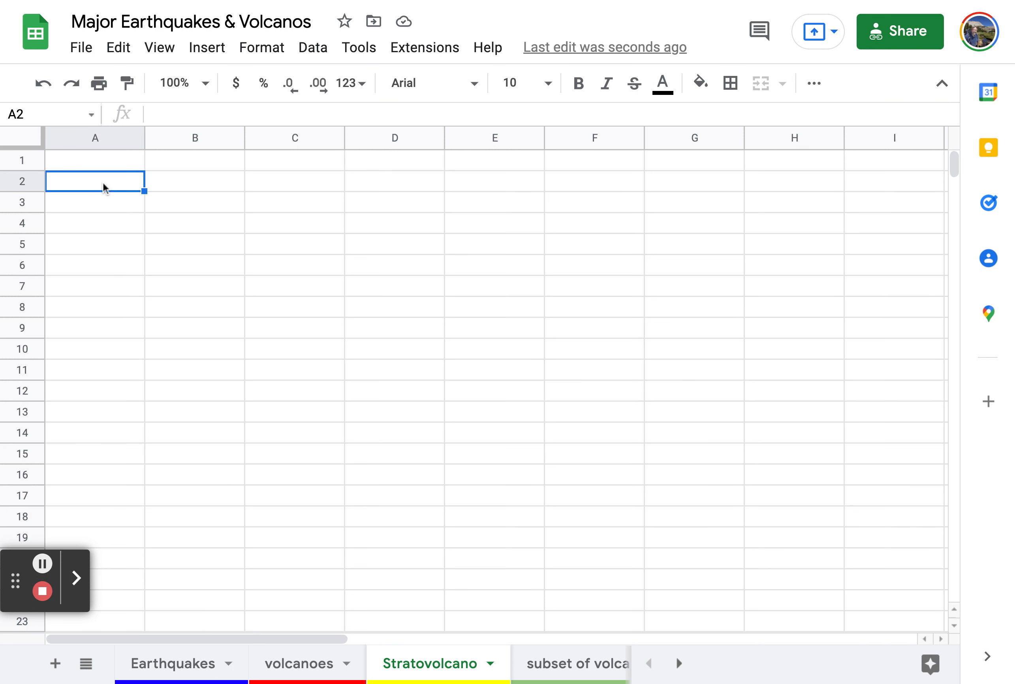
pyautogui.write('=')
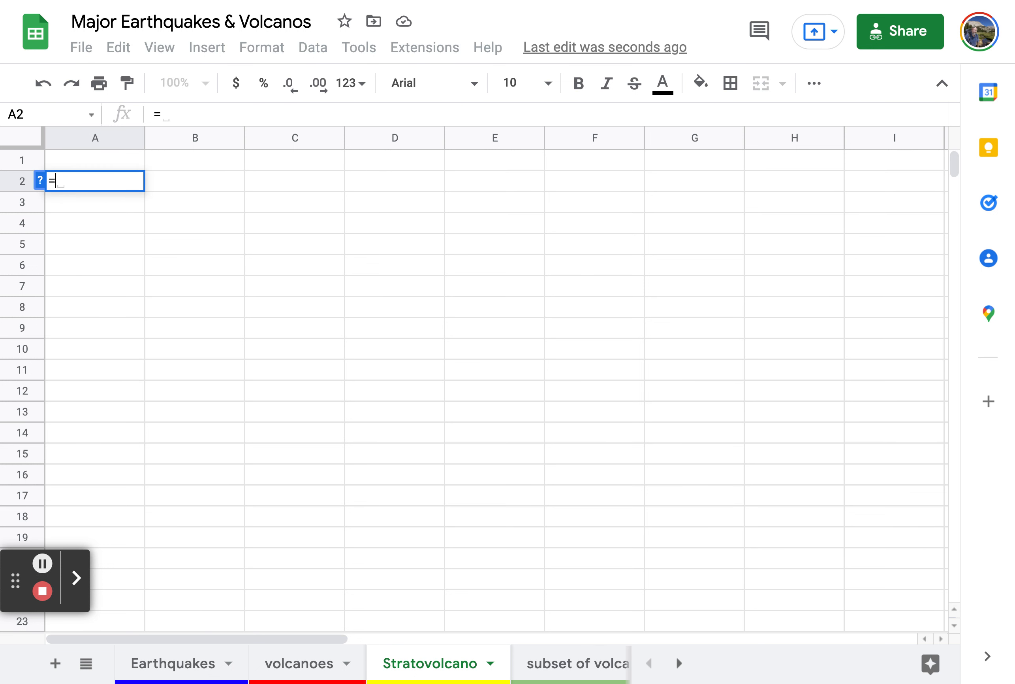
pyautogui.write('filter(')
pyautogui.click(290, 662)
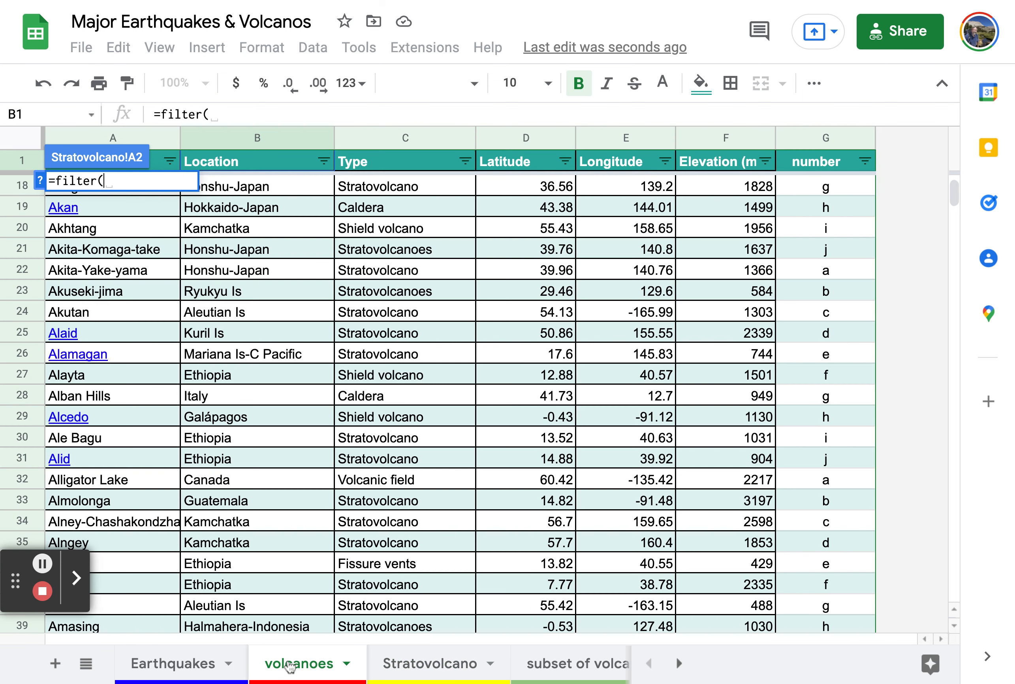
pyautogui.click(25, 141)
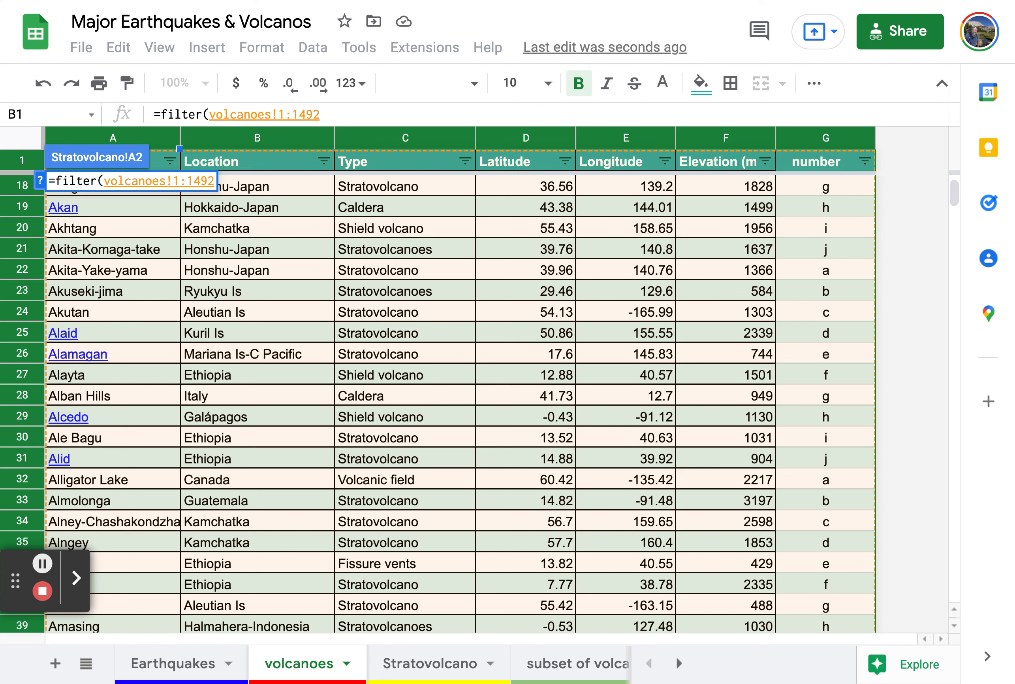
pyautogui.write(',')
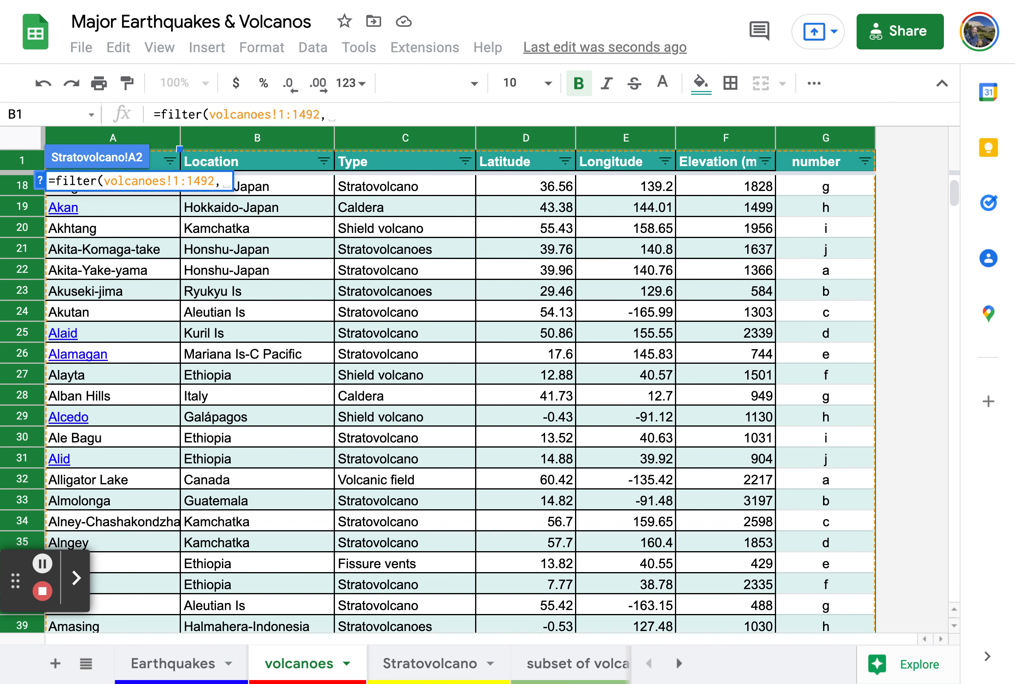
# Complete the FILTER formula with the condition volcanoes!C:C="Stratovolcano" and enter it
pyautogui.click(409, 140)
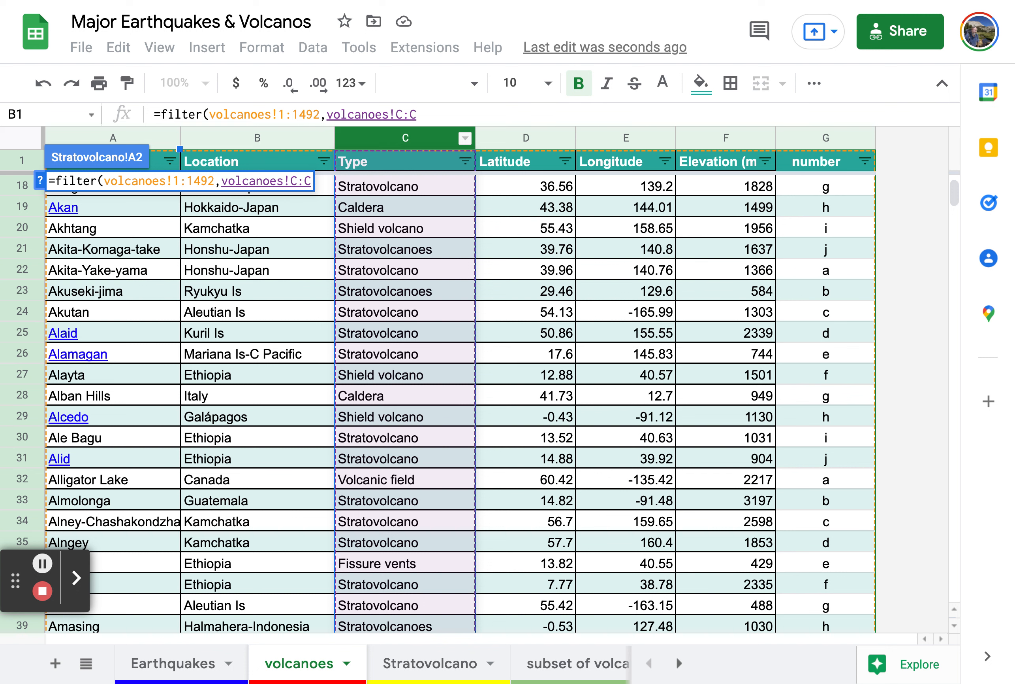
pyautogui.click(424, 114)
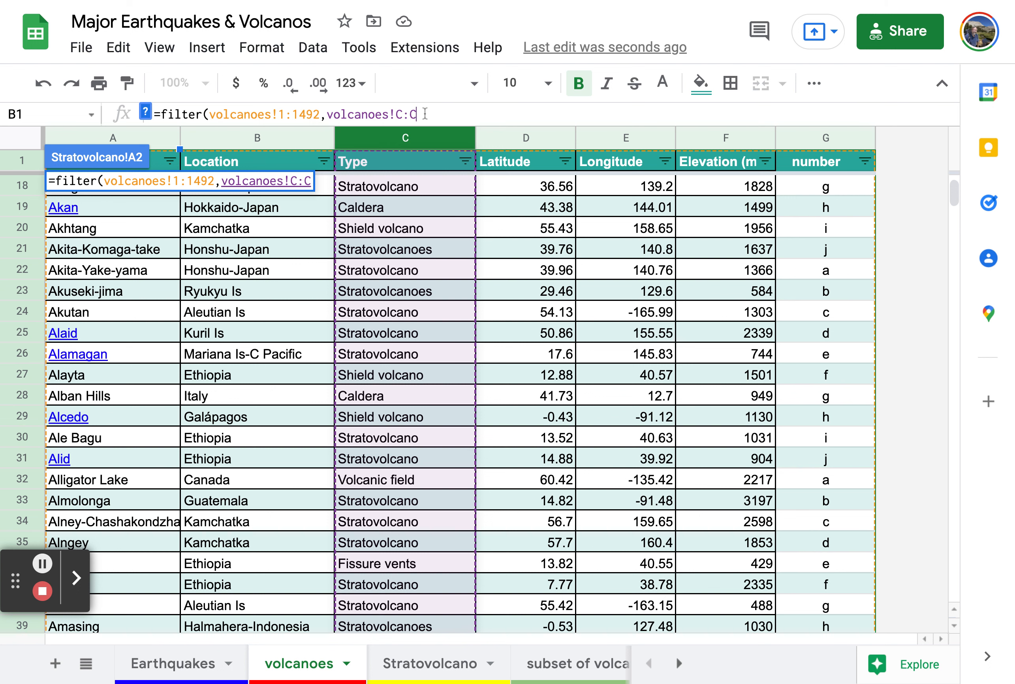
pyautogui.write('=')
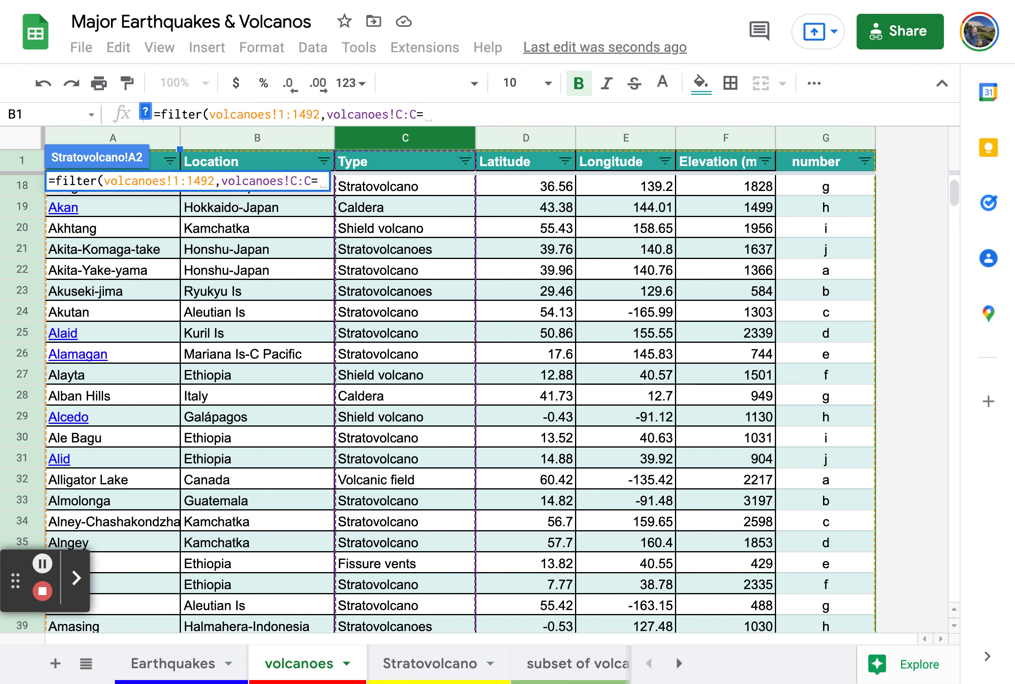
pyautogui.write('"')
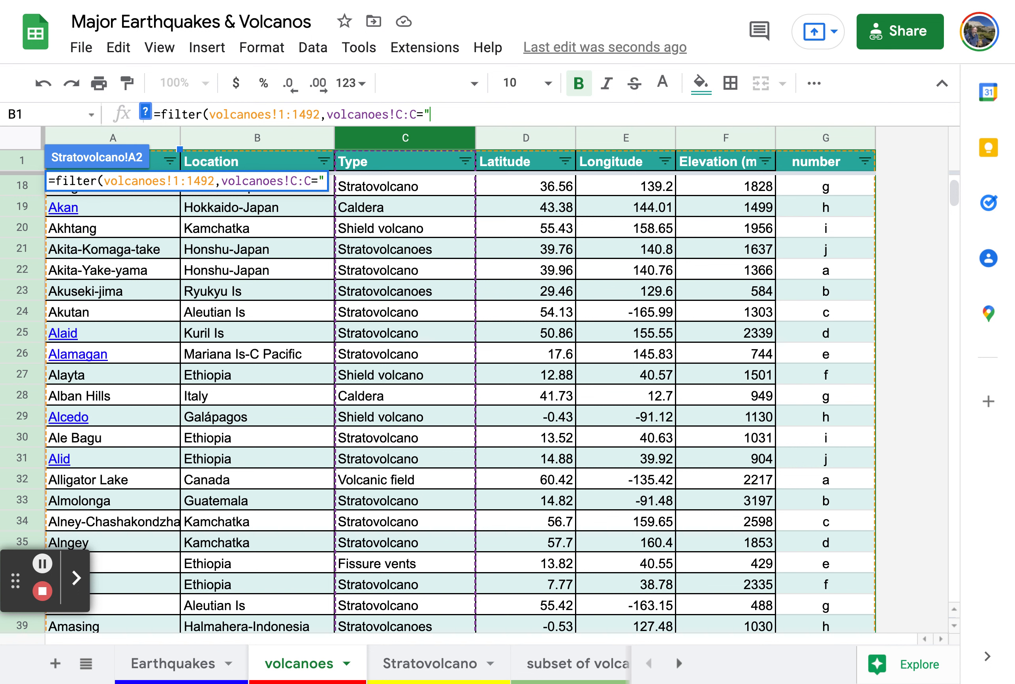
pyautogui.write('Strato')
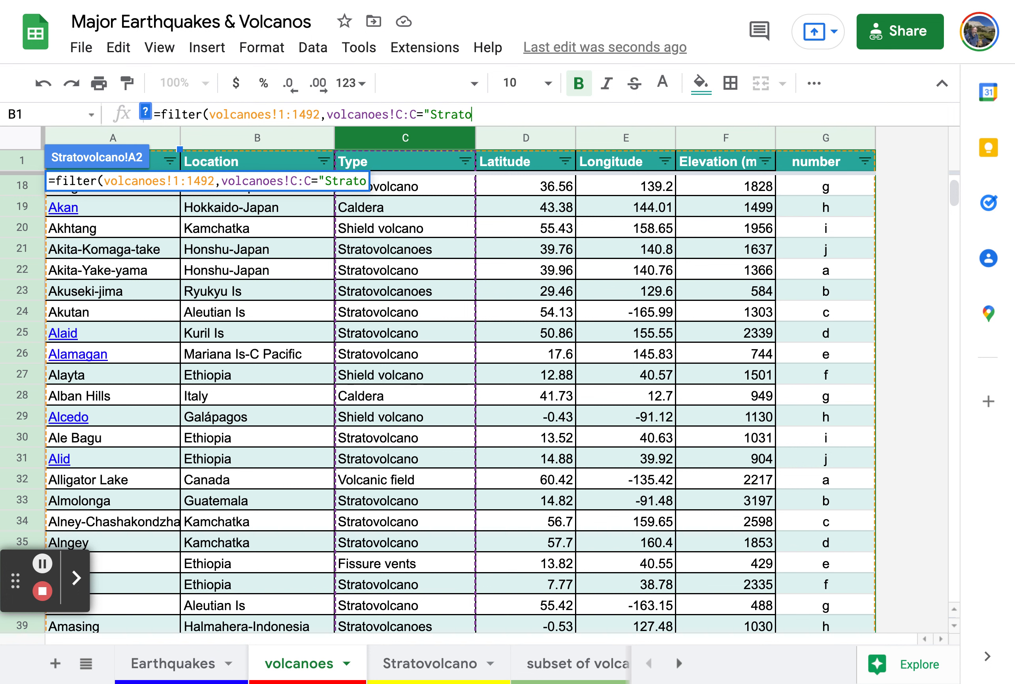
pyautogui.write('volcano')
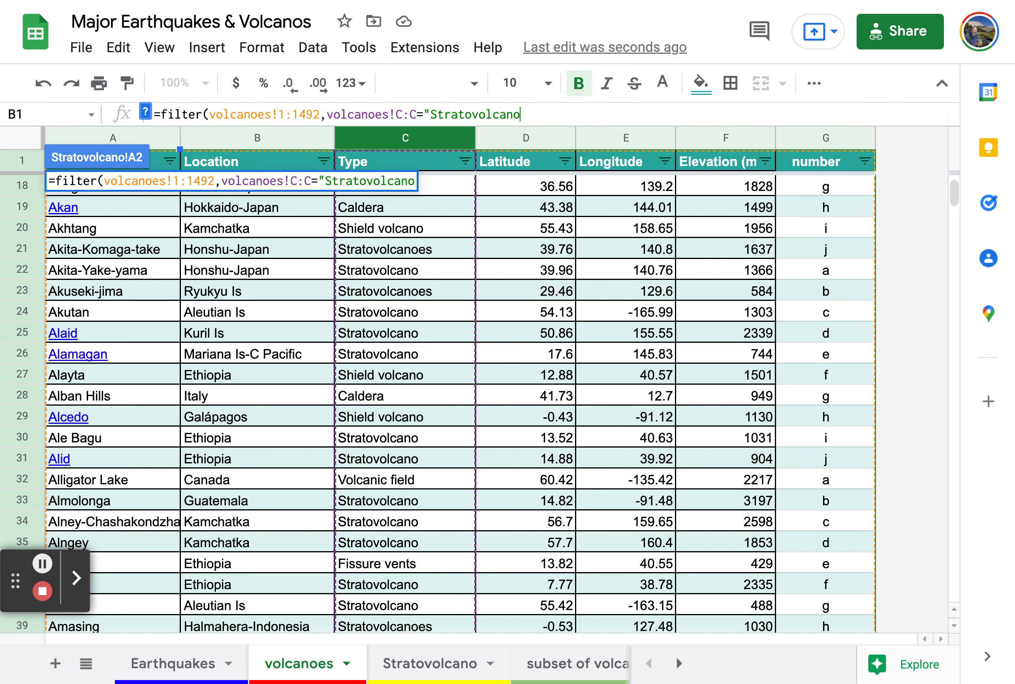
pyautogui.write('")')
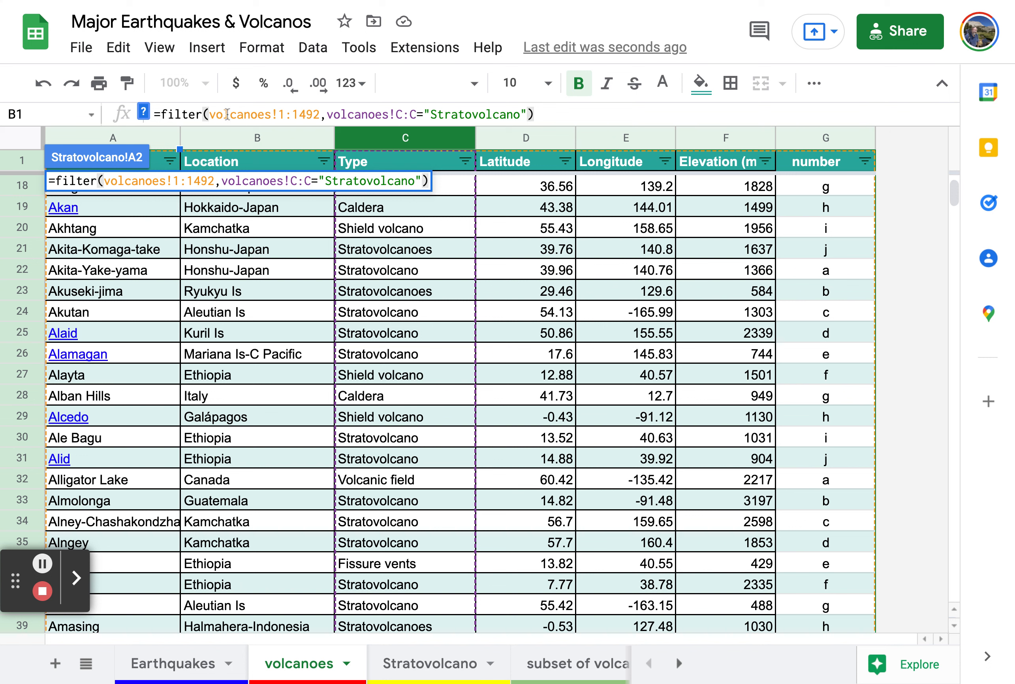
pyautogui.moveTo(210, 114); pyautogui.dragTo(322, 116)
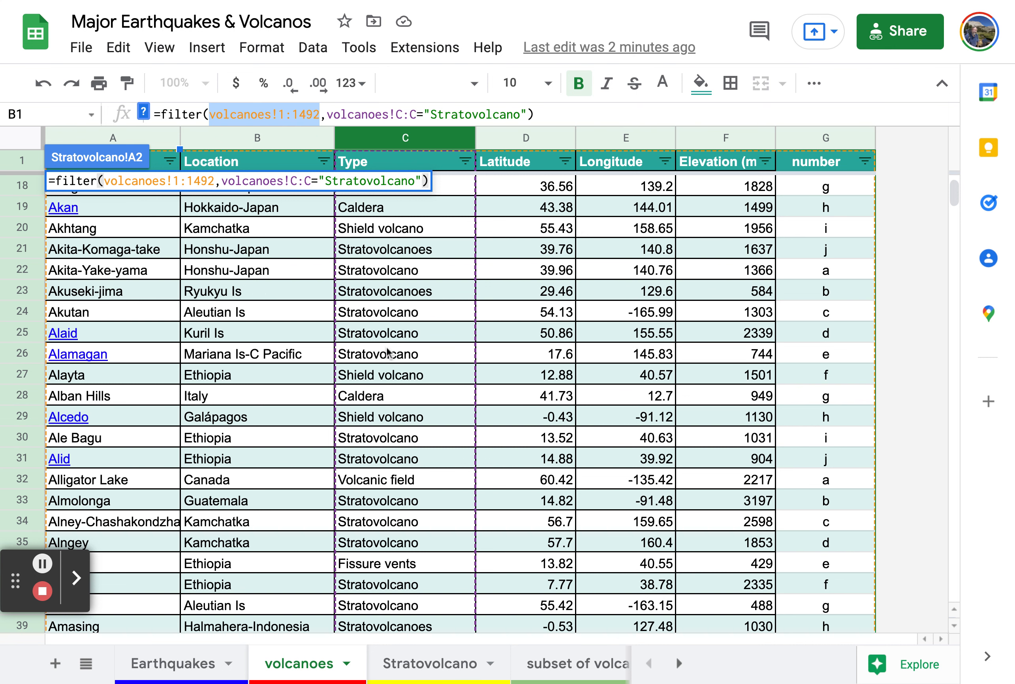
pyautogui.click(547, 113)
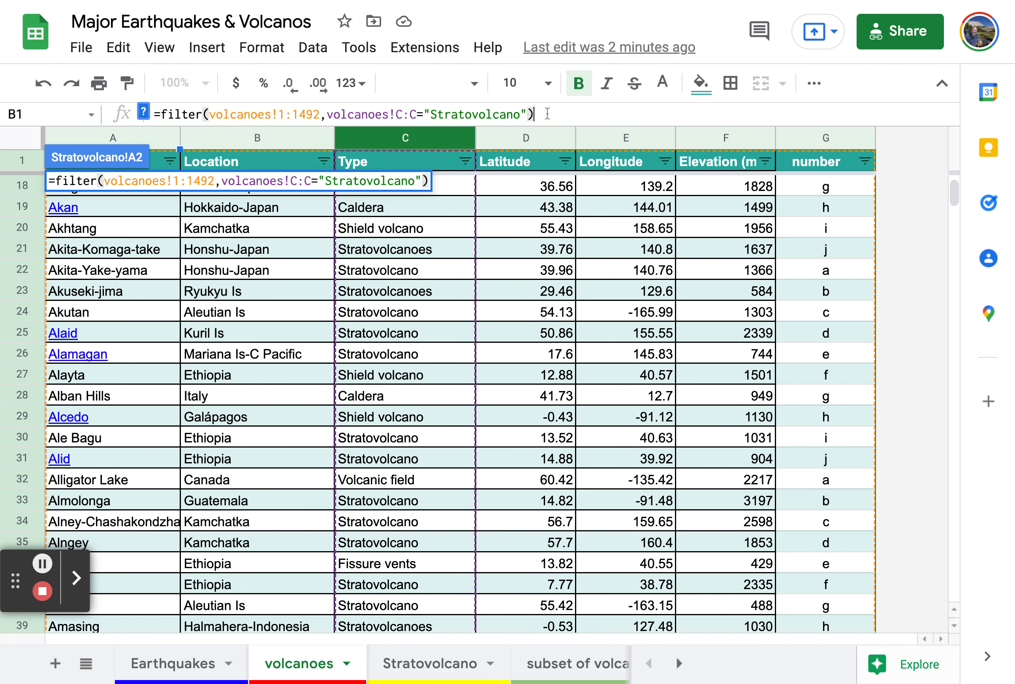
pyautogui.press('Return')
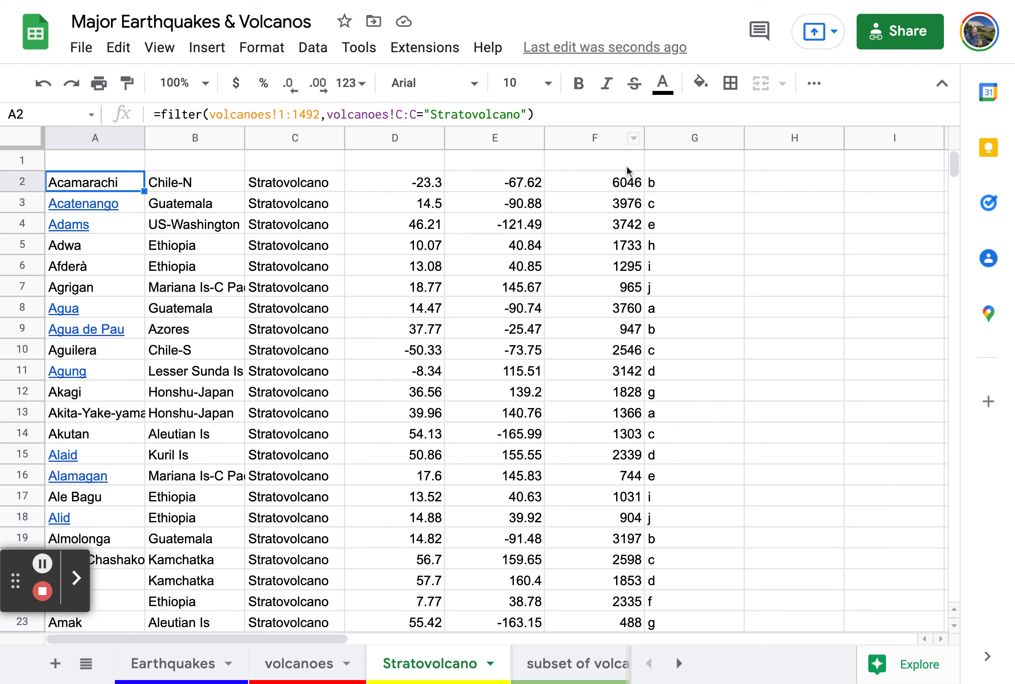
# Test overwriting cell D8 inside the filtered results with "kljh" and delete that entry again
pyautogui.click(412, 311)
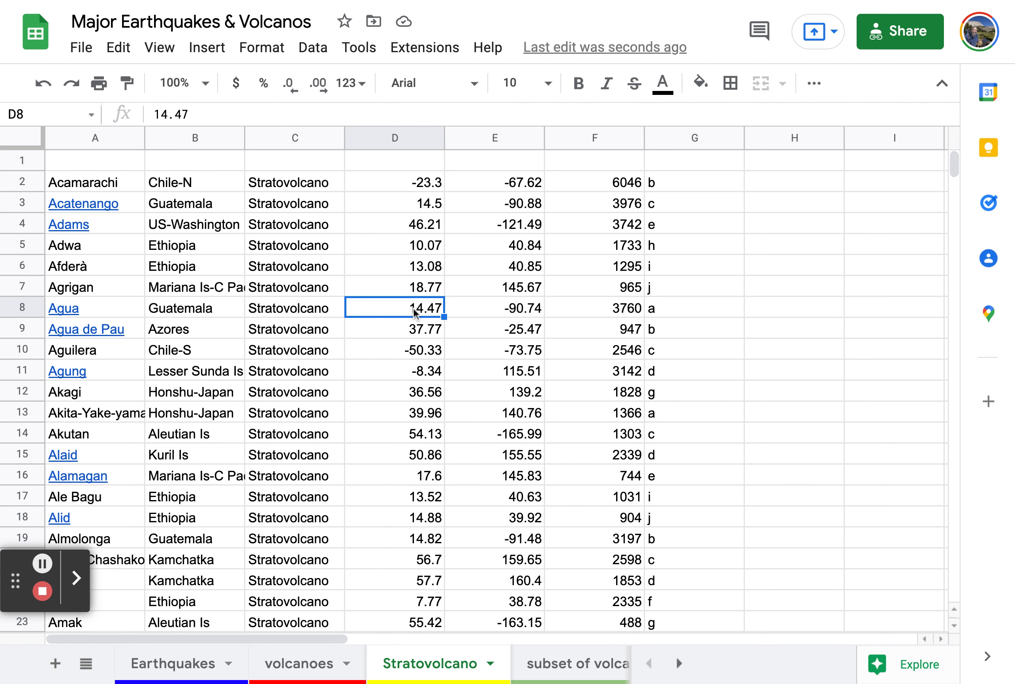
pyautogui.write('kljh')
pyautogui.press('Return')
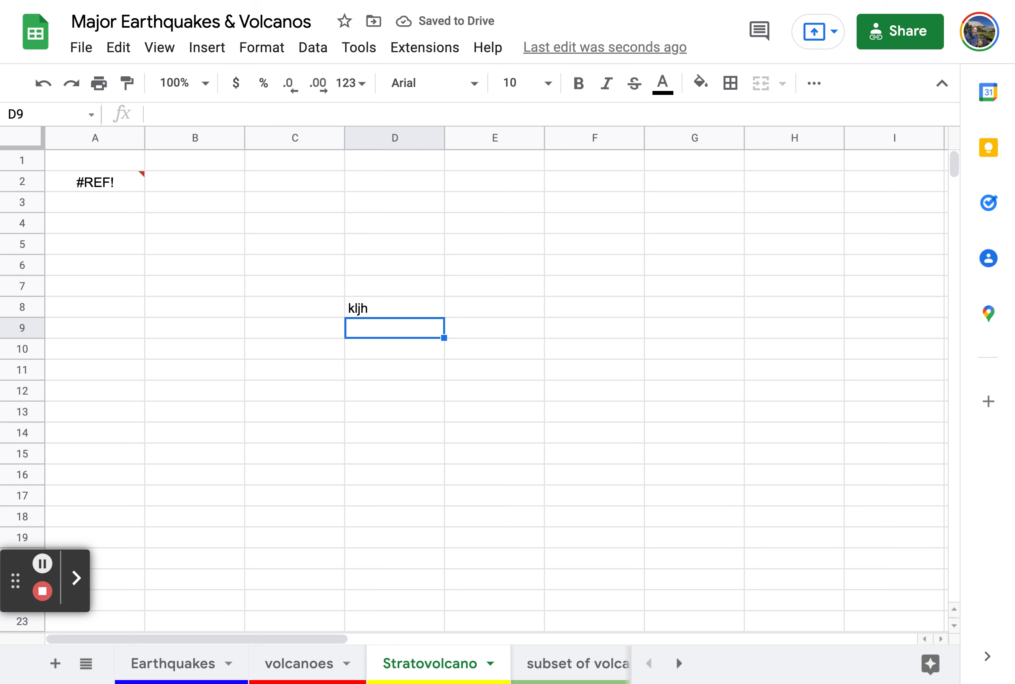
pyautogui.moveTo(104, 191)
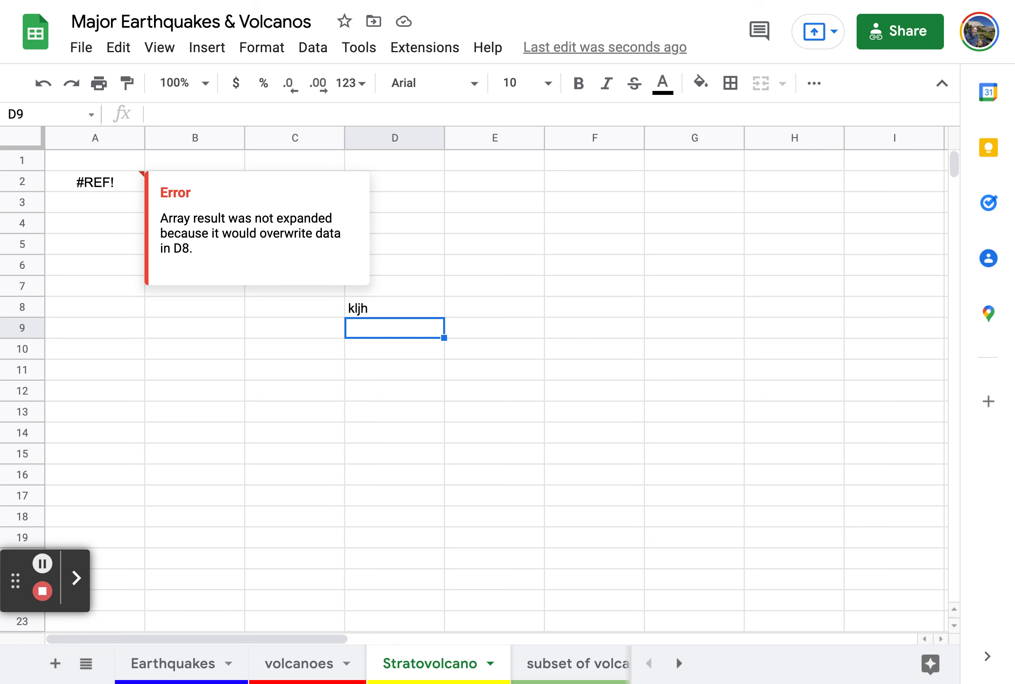
pyautogui.click(358, 307)
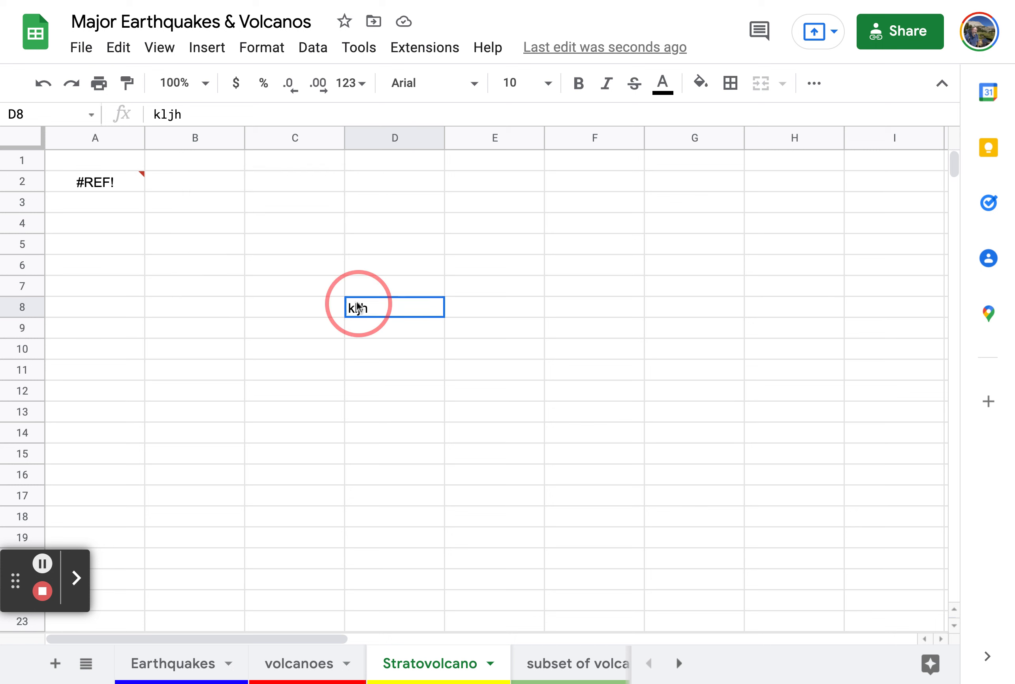
pyautogui.press('Delete')
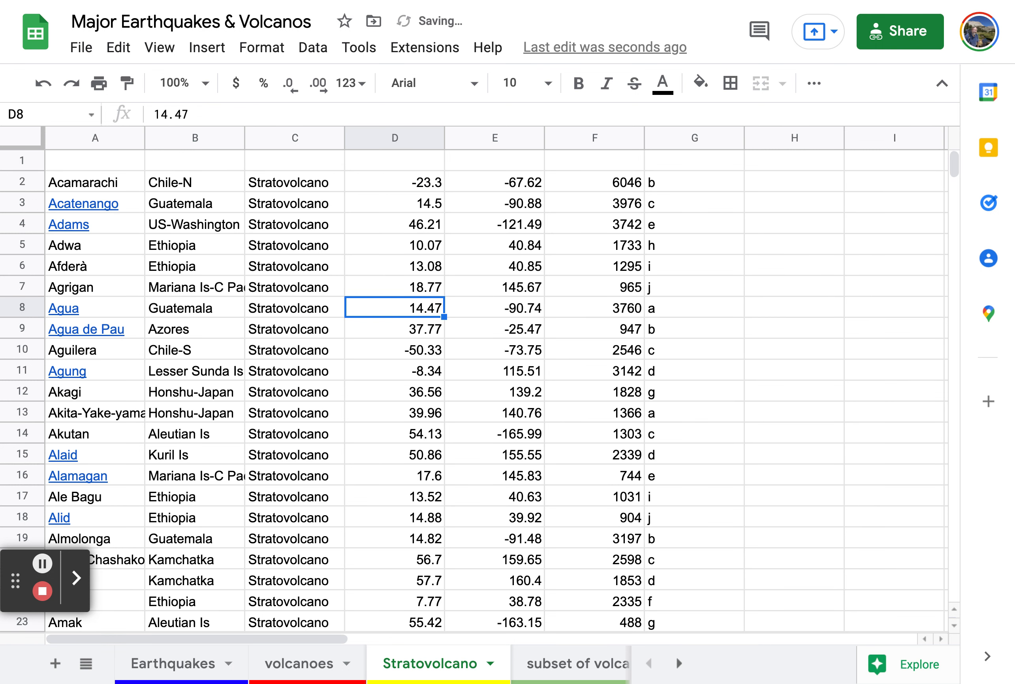
# Enter the note "Big!" in cell H2 beside the filtered results and undo it
pyautogui.click(769, 191)
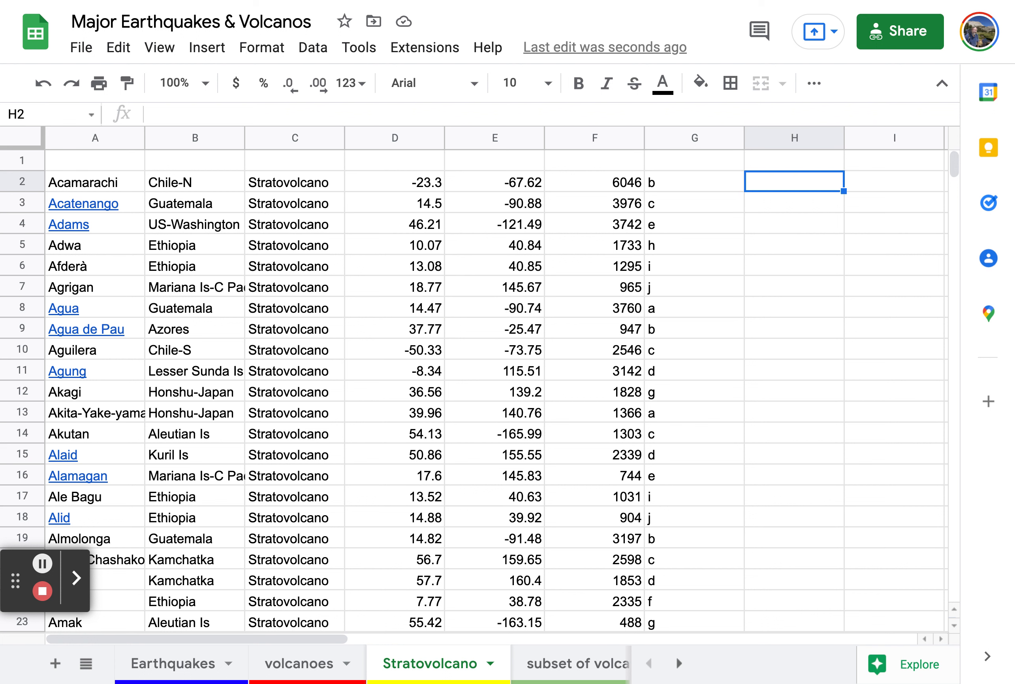
pyautogui.write('Big!')
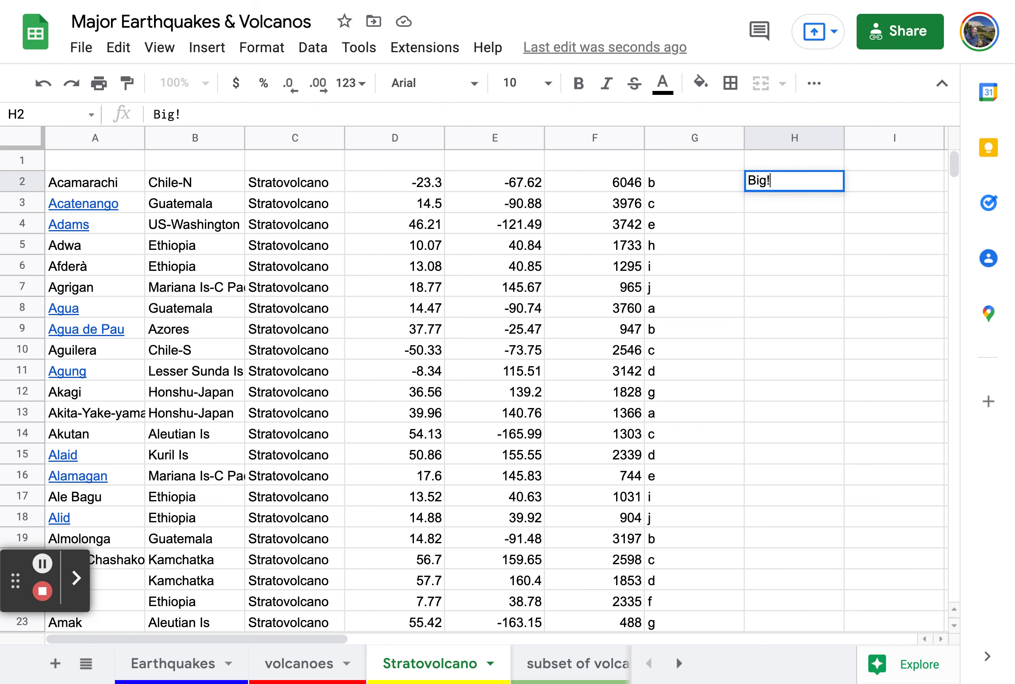
pyautogui.write('\\')
pyautogui.press('BackSpace')
pyautogui.press('Return')
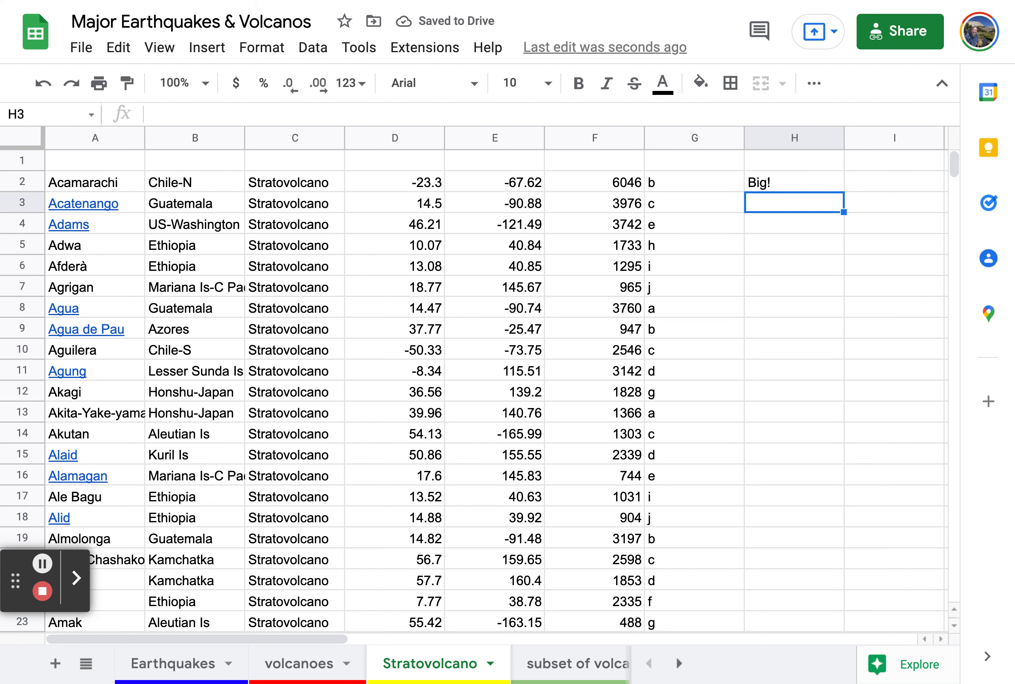
pyautogui.hotkey('ctrl', 'z')
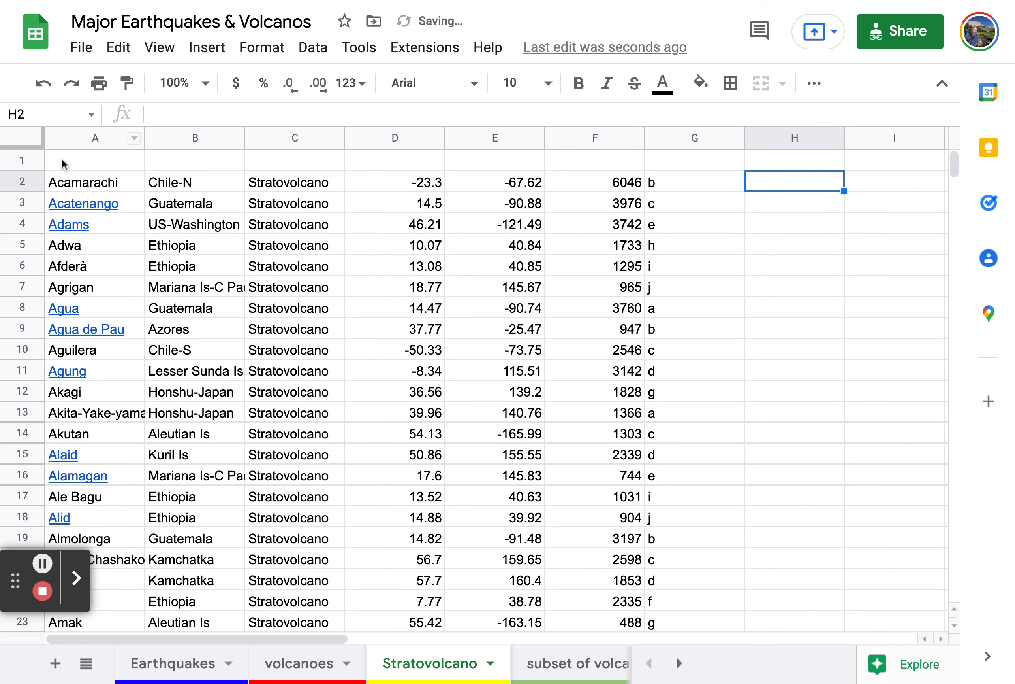
# Turn on the display of formulas on the Stratovolcano sheet so cell A2 shows its FILTER formula
pyautogui.click(81, 166)
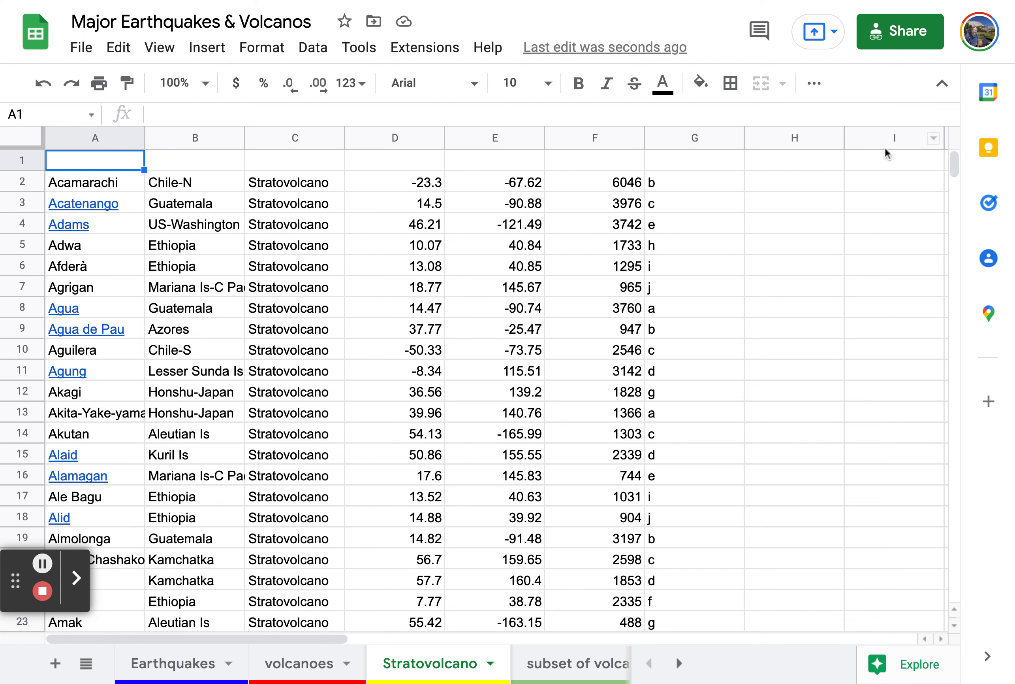
pyautogui.click(83, 191)
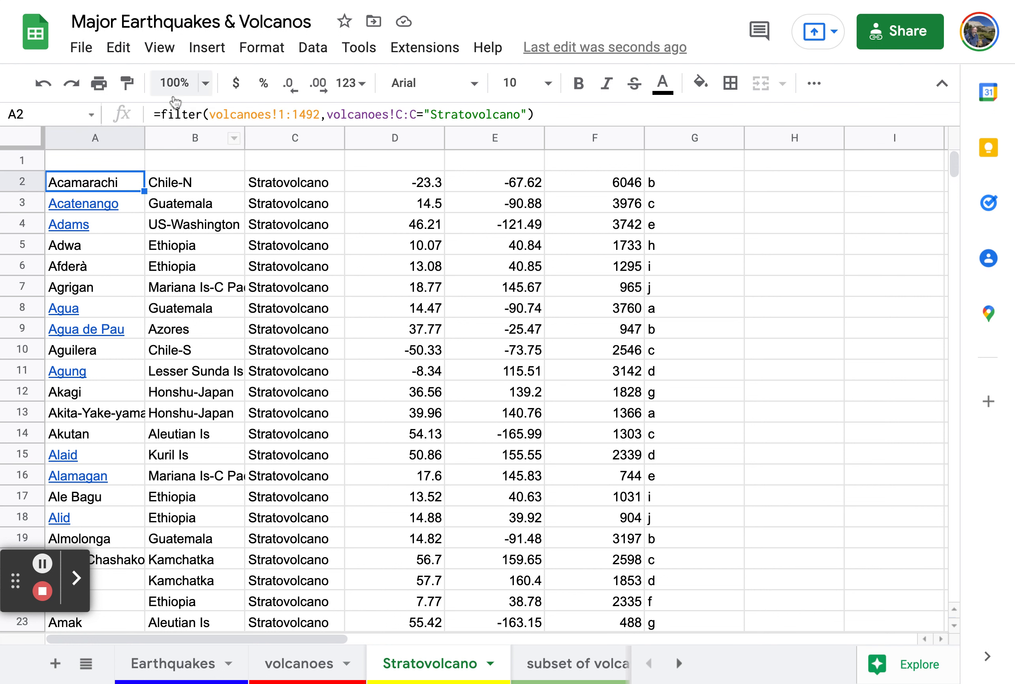
pyautogui.click(160, 48)
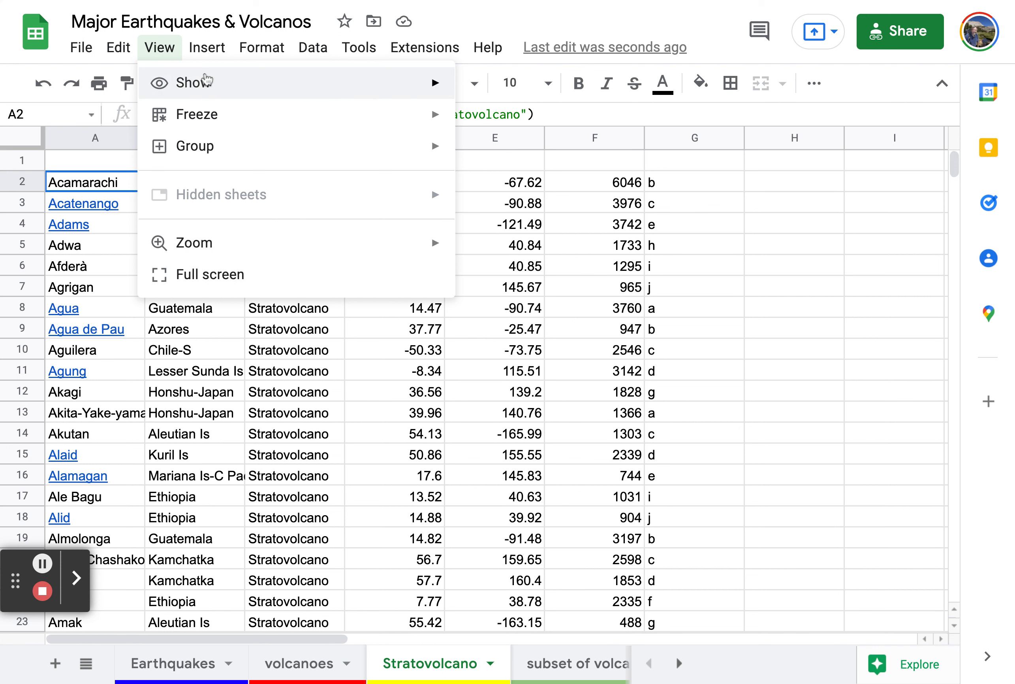
pyautogui.moveTo(179, 82)
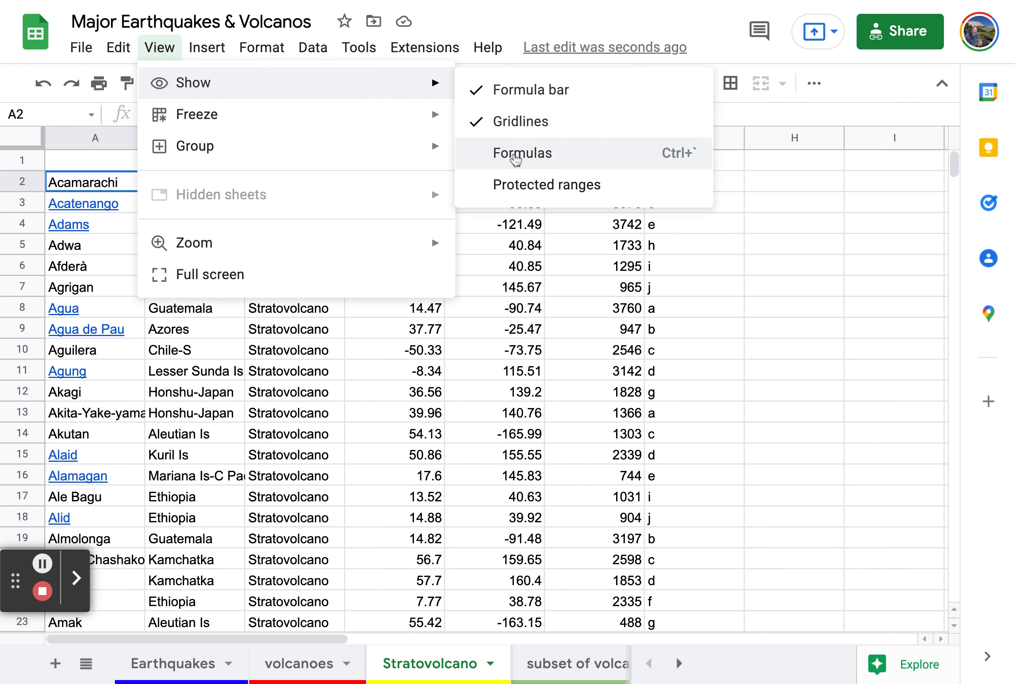
pyautogui.click(514, 153)
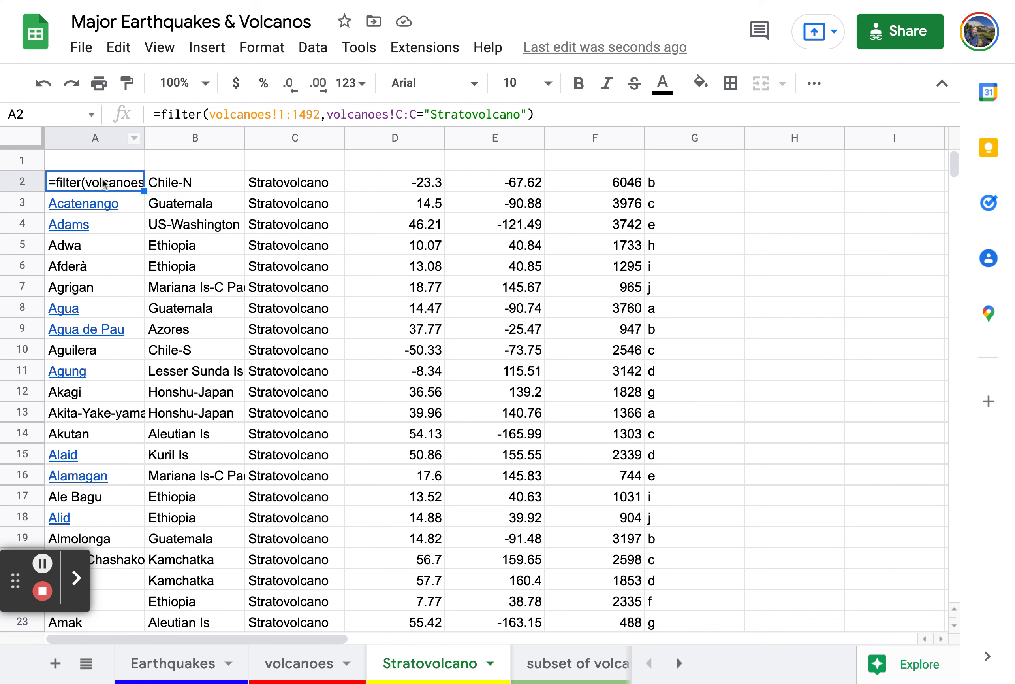
# Try an orange fill on formula cell A2 and a wider column A, and undo both changes
pyautogui.click(701, 82)
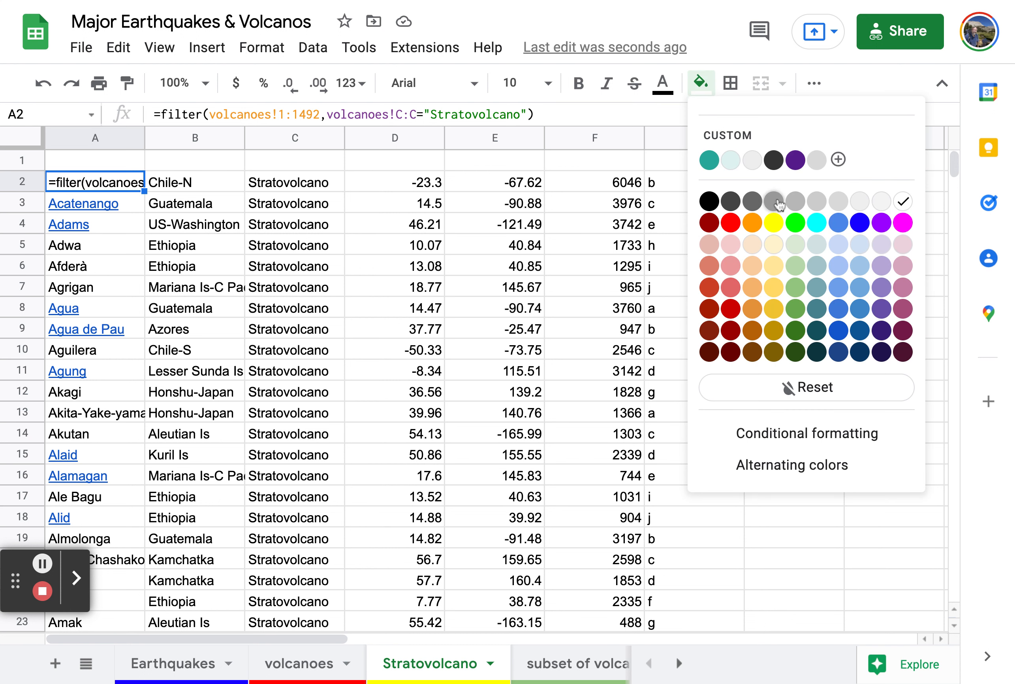
pyautogui.click(752, 222)
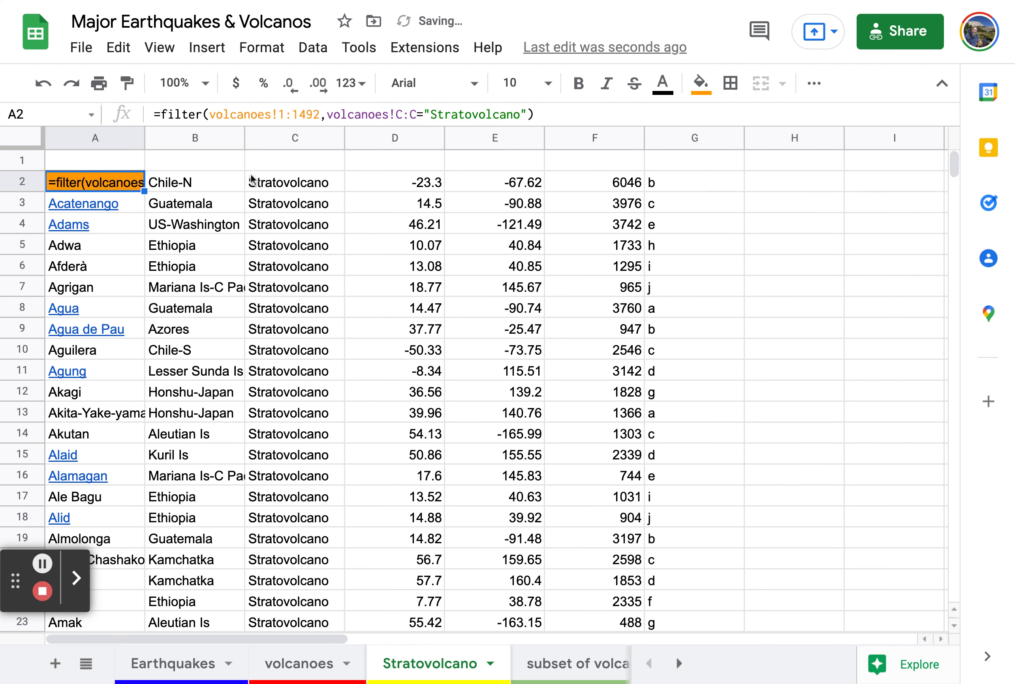
pyautogui.moveTo(144, 134); pyautogui.dragTo(468, 158)
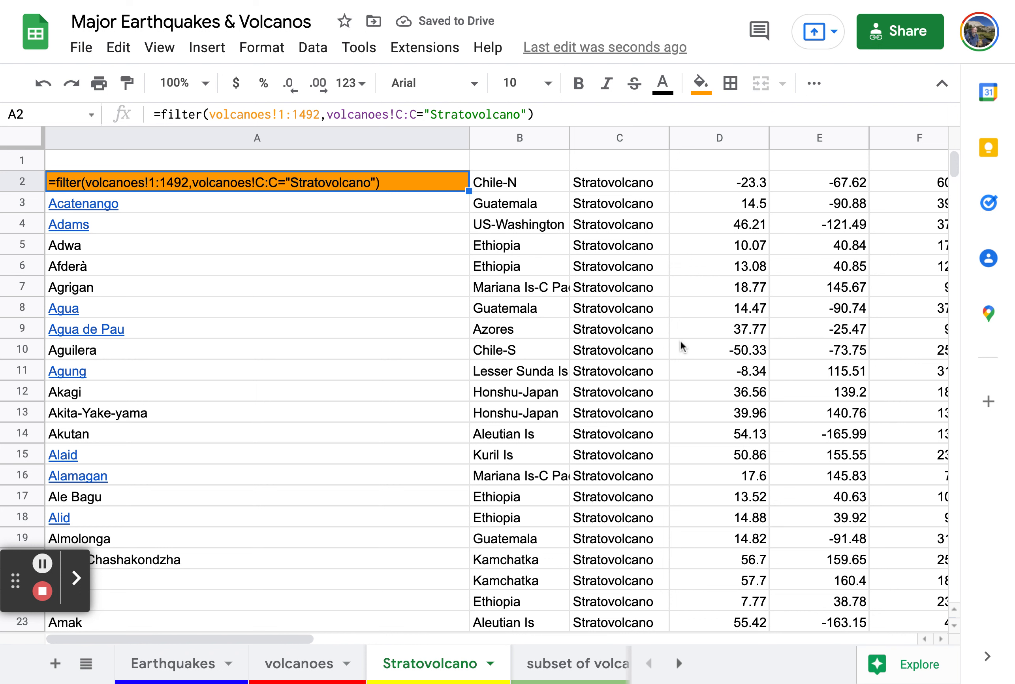
pyautogui.hotkey('ctrl', 'z')
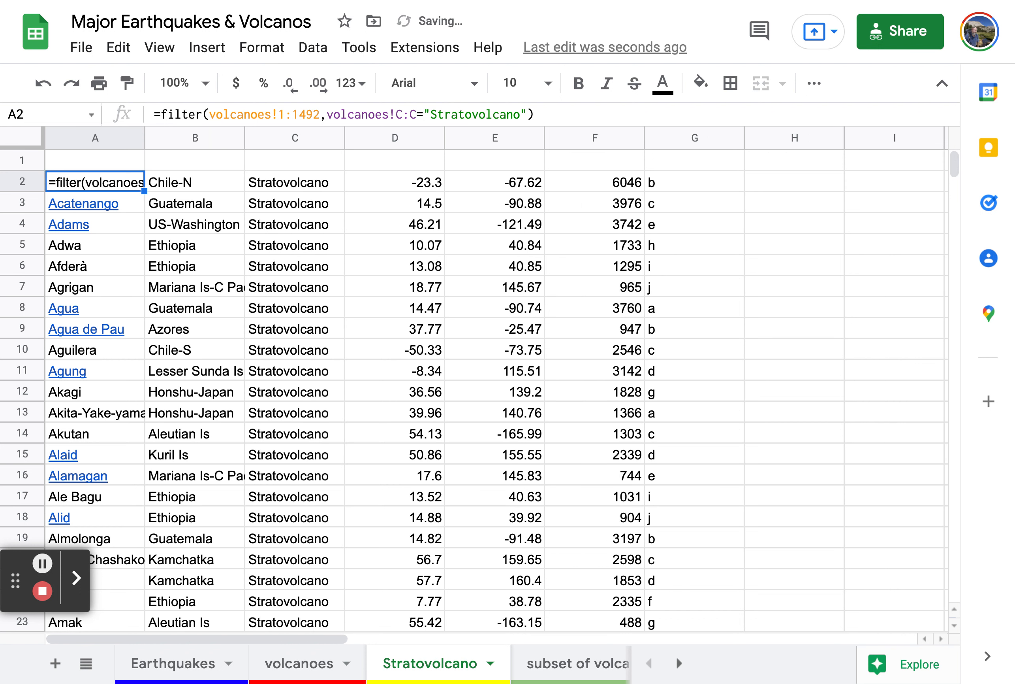
pyautogui.click(821, 357)
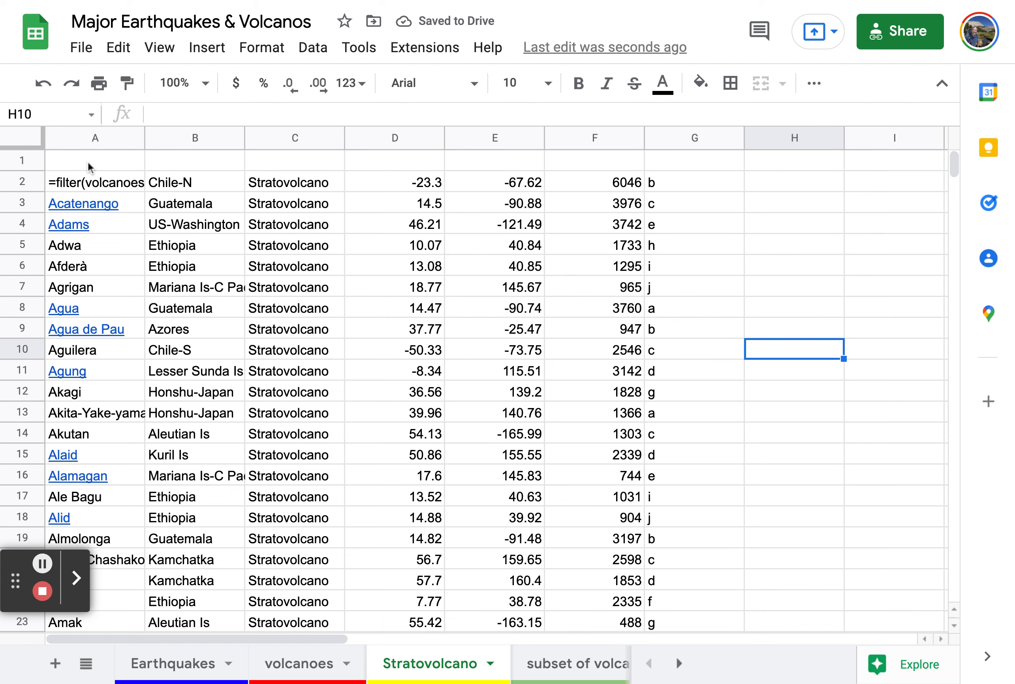
# Copy the header row A1:G1 from the volcanoes sheet and paste it at A1 of the Stratovolcano sheet
pyautogui.click(294, 653)
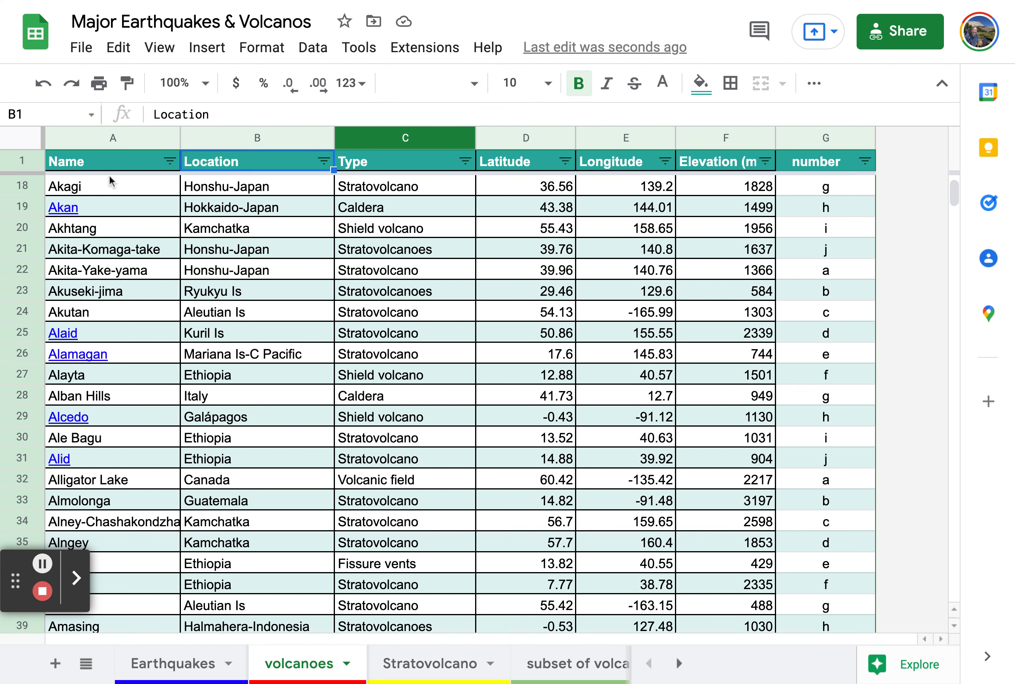
pyautogui.moveTo(101, 163); pyautogui.dragTo(804, 178)
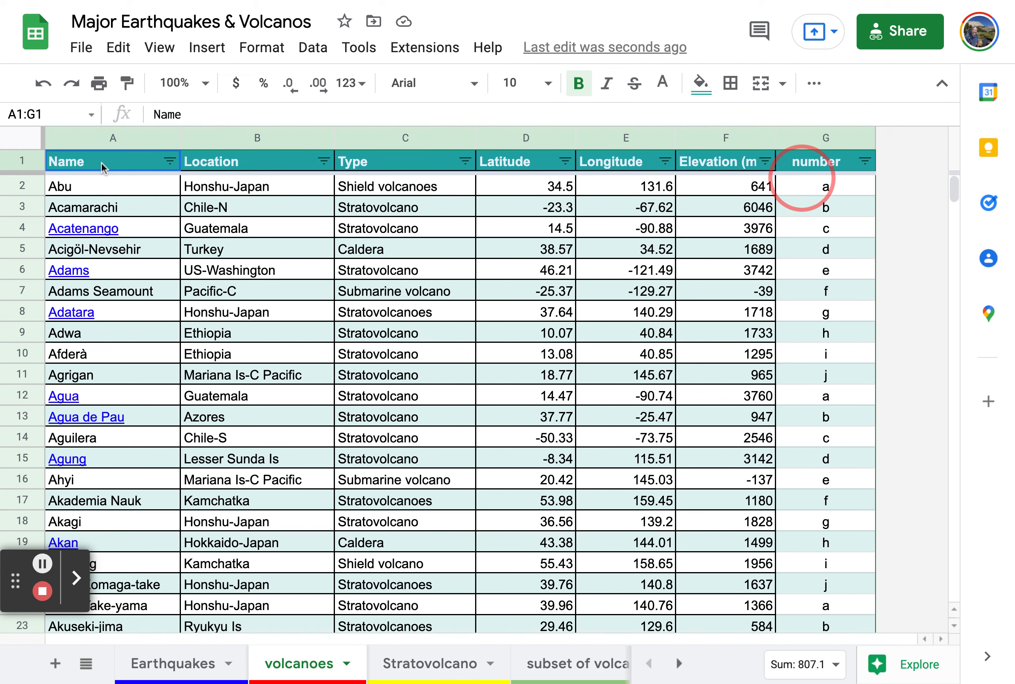
pyautogui.hotkey('ctrl', 'c')
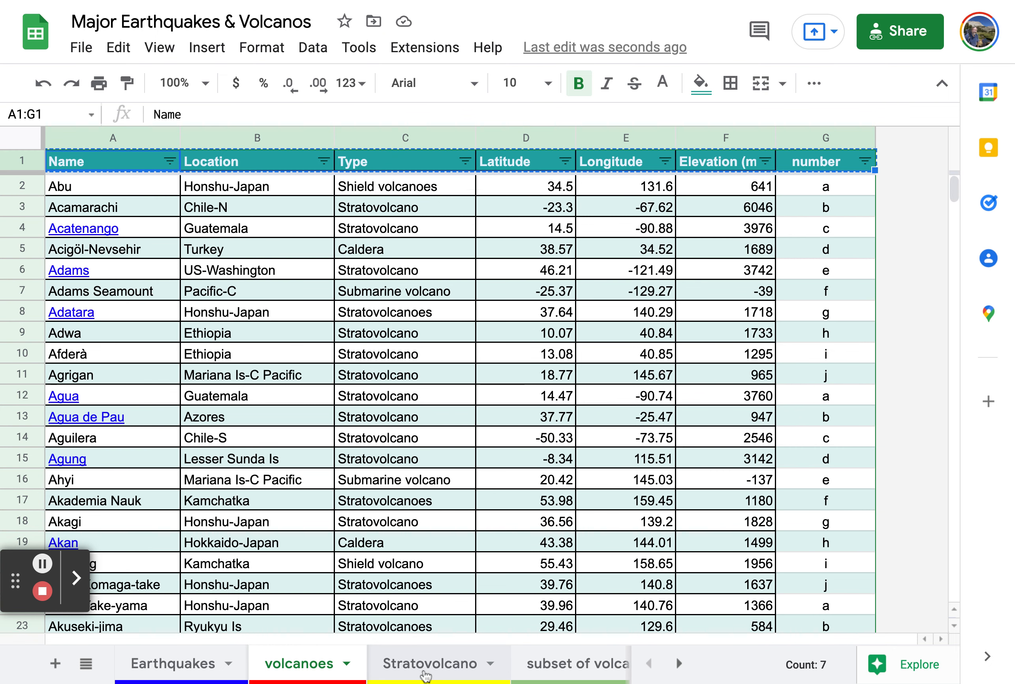
pyautogui.click(426, 673)
pyautogui.click(68, 161)
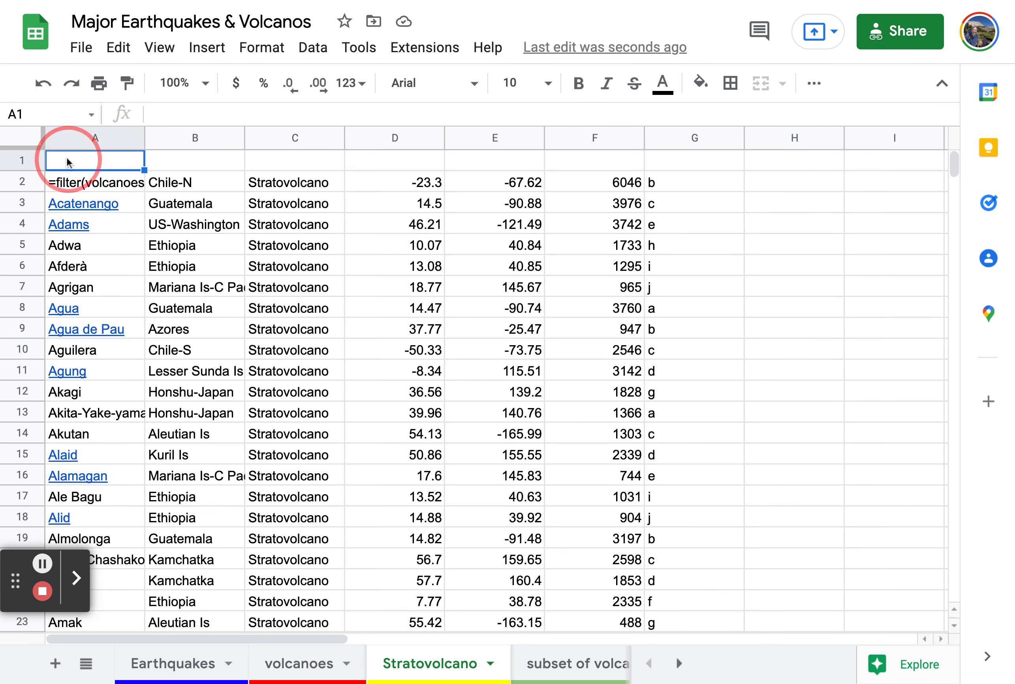
pyautogui.hotkey('ctrl', 'v')
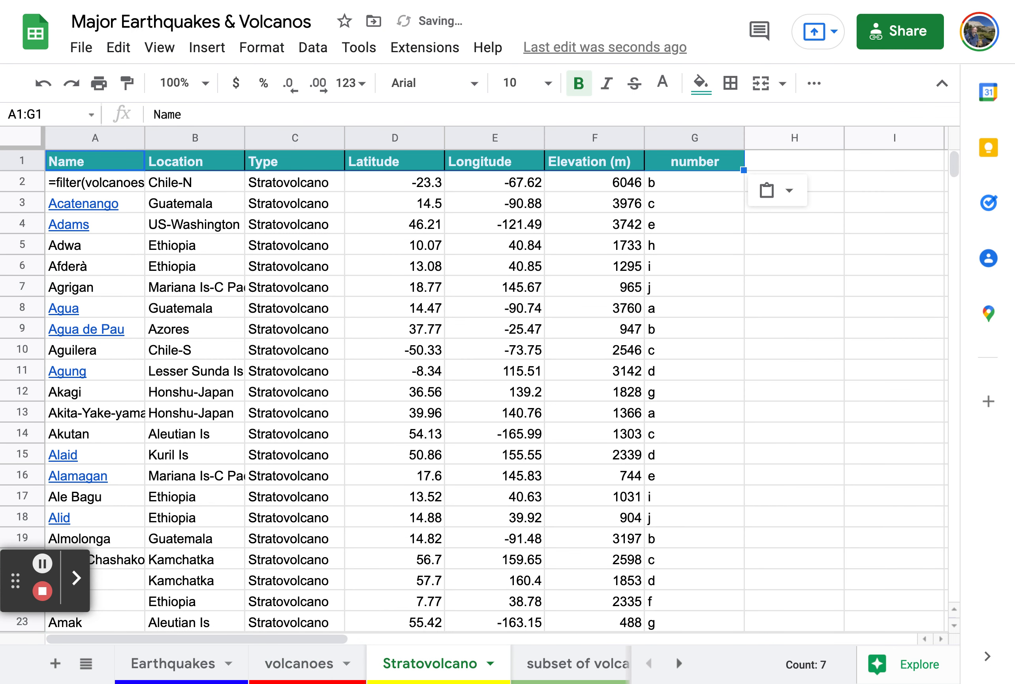
# Test overwriting cell C9 inside the filtered results with "cone", check the error on A2, and delete that entry
pyautogui.click(83, 184)
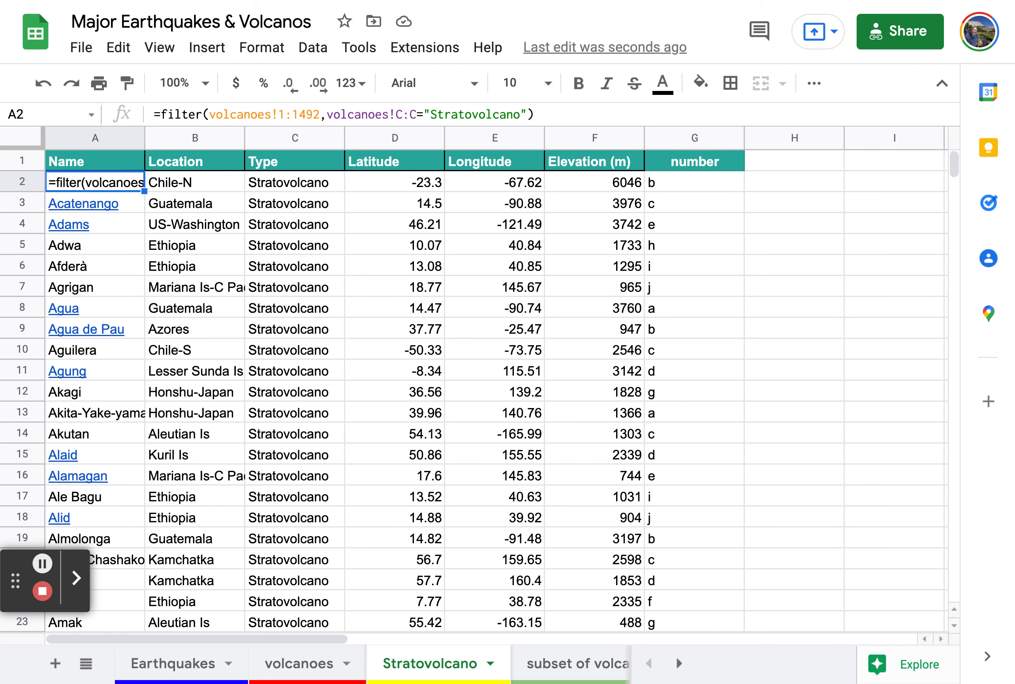
pyautogui.click(324, 331)
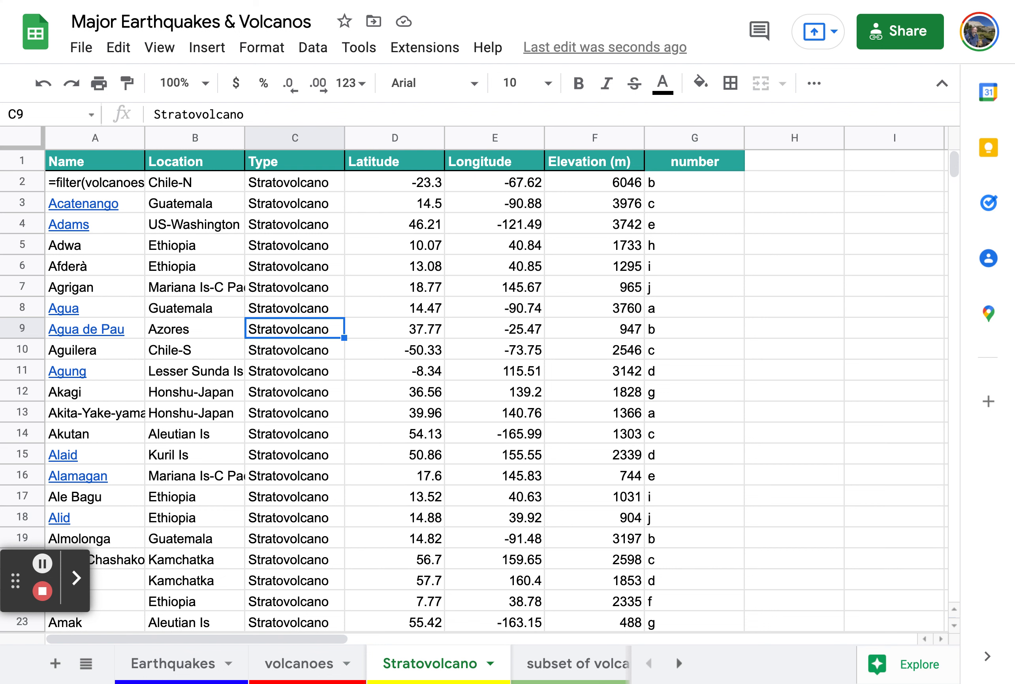
pyautogui.write('cone')
pyautogui.press('Return')
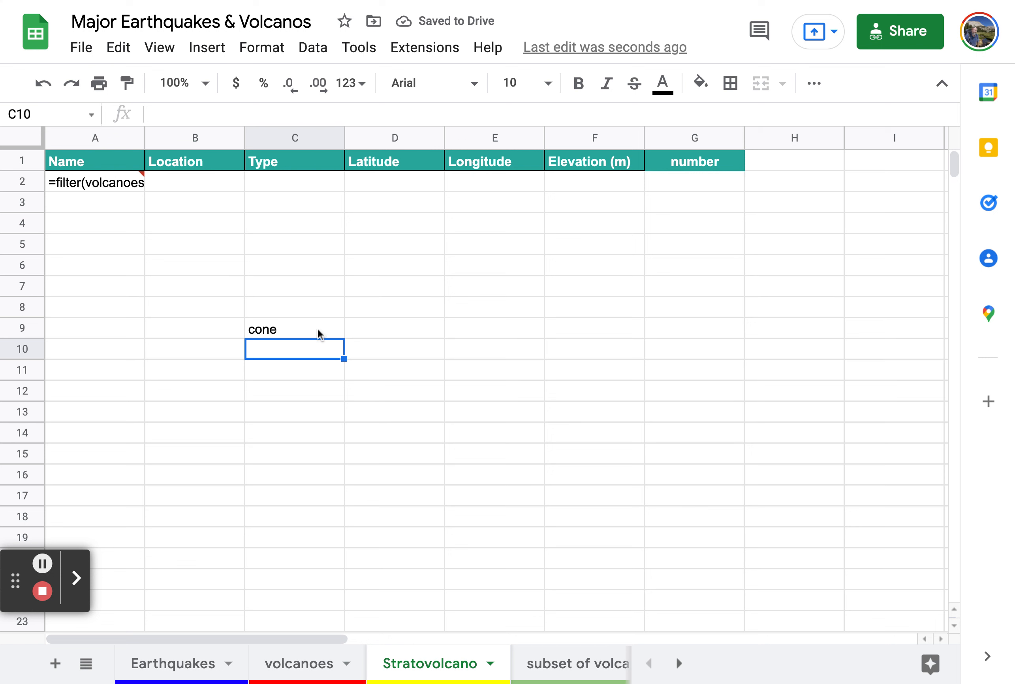
pyautogui.moveTo(96, 184)
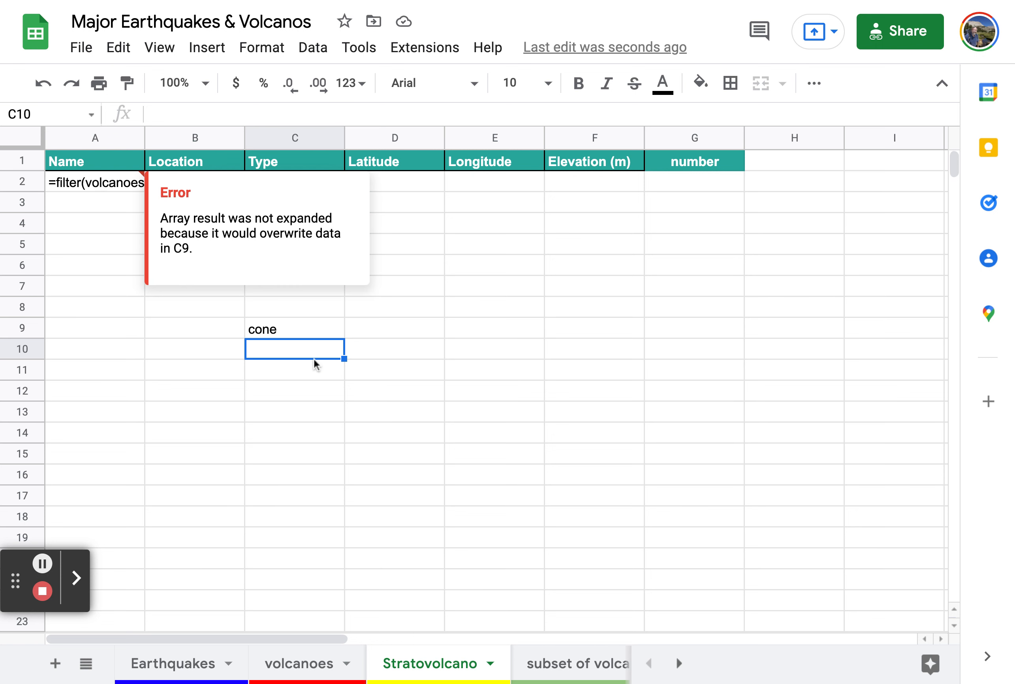
pyautogui.click(299, 334)
pyautogui.press('Delete')
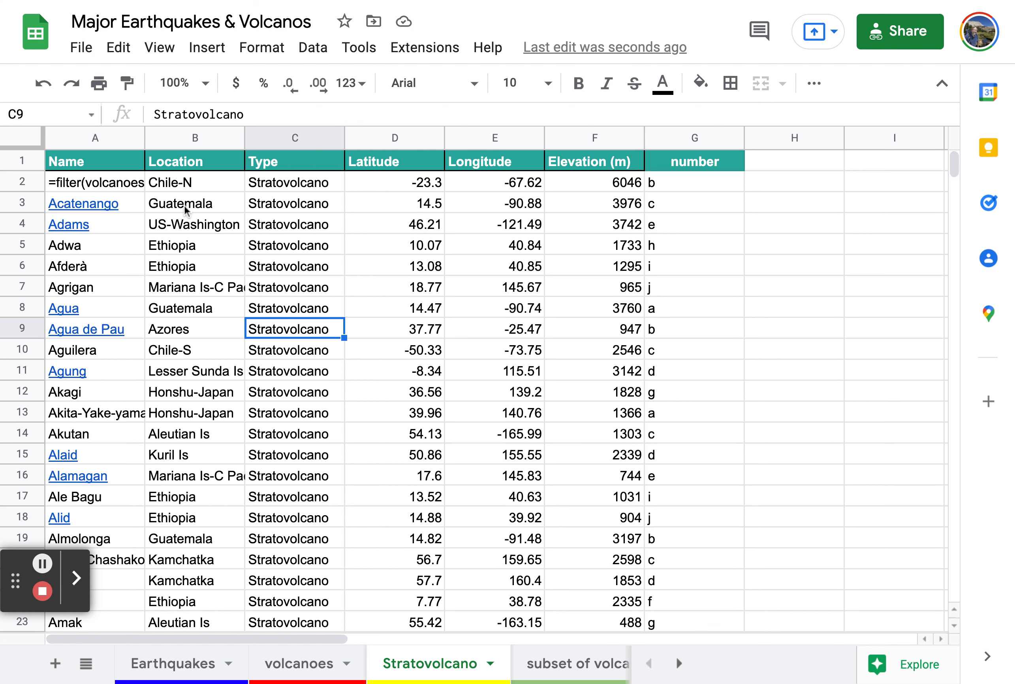
pyautogui.moveTo(171, 183); pyautogui.dragTo(657, 608)
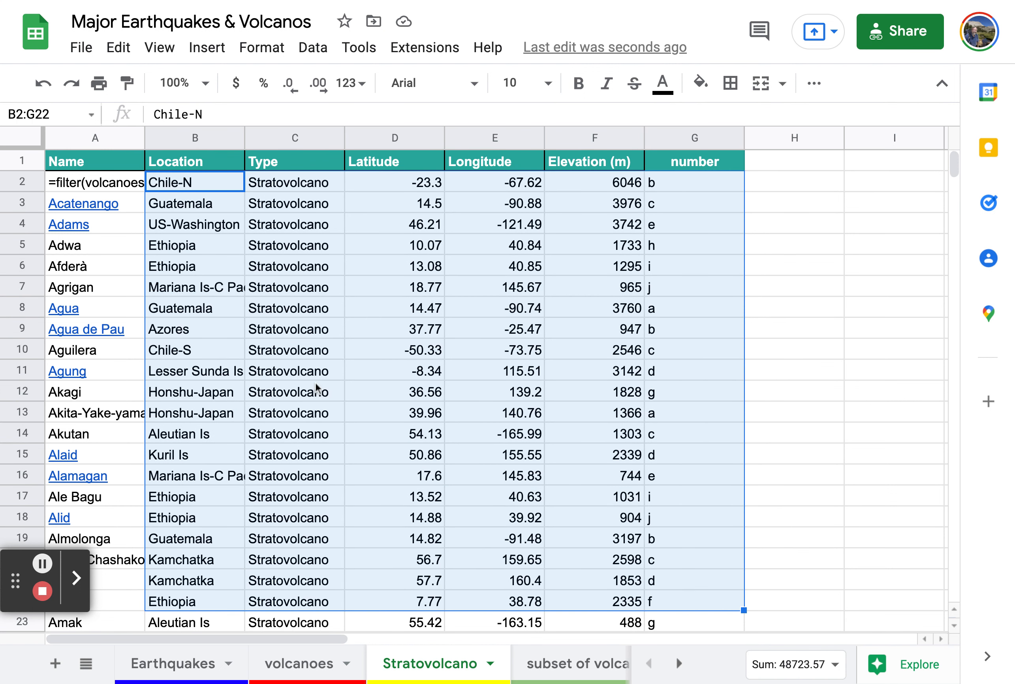
pyautogui.click(310, 49)
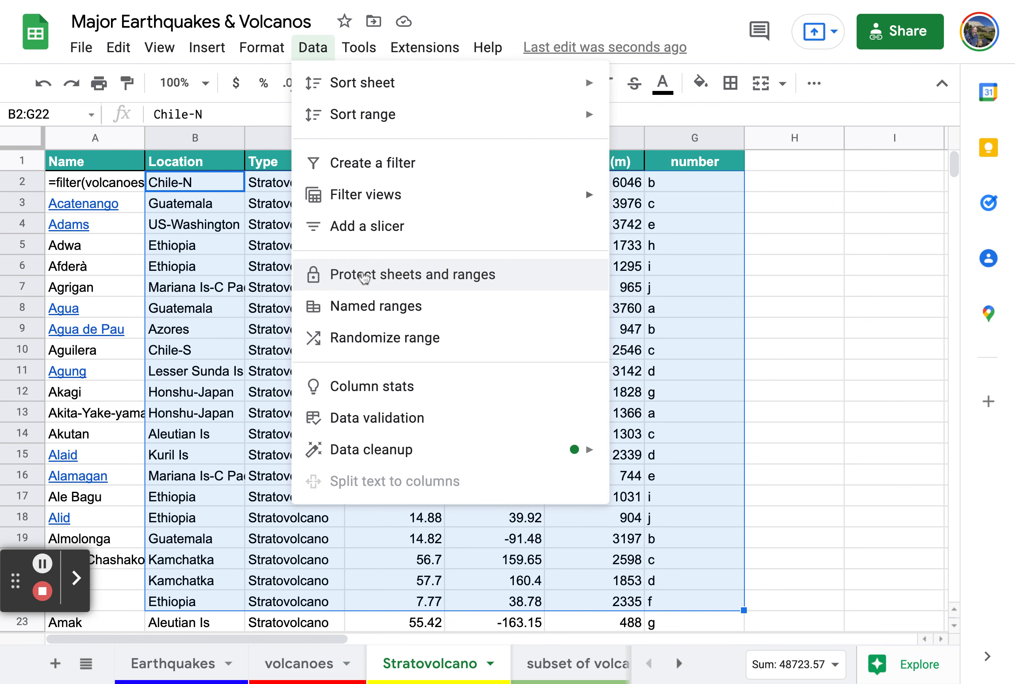
pyautogui.click(799, 375)
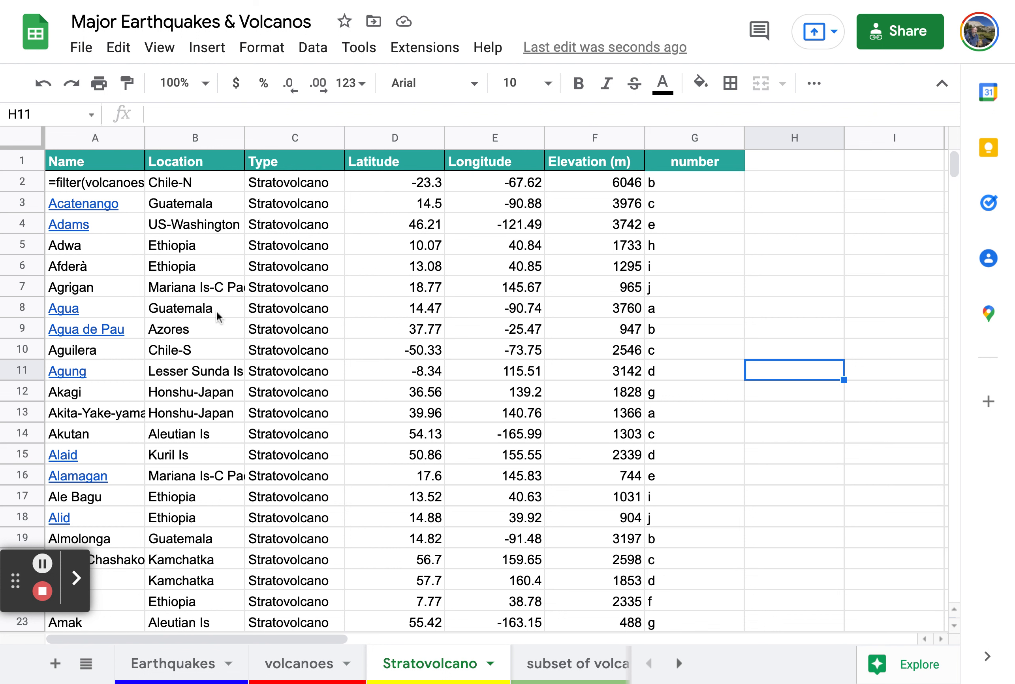
# Add the comment "cinder cone" to cell C9 in the Type column of the Stratovolcano sheet
pyautogui.click(317, 336)
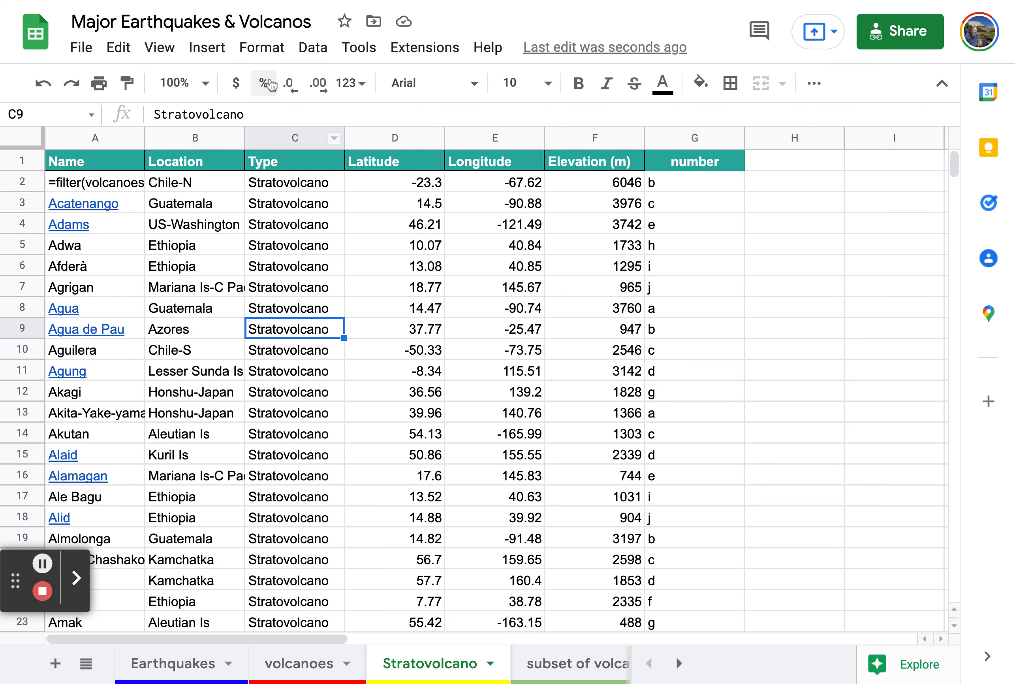
pyautogui.click(215, 49)
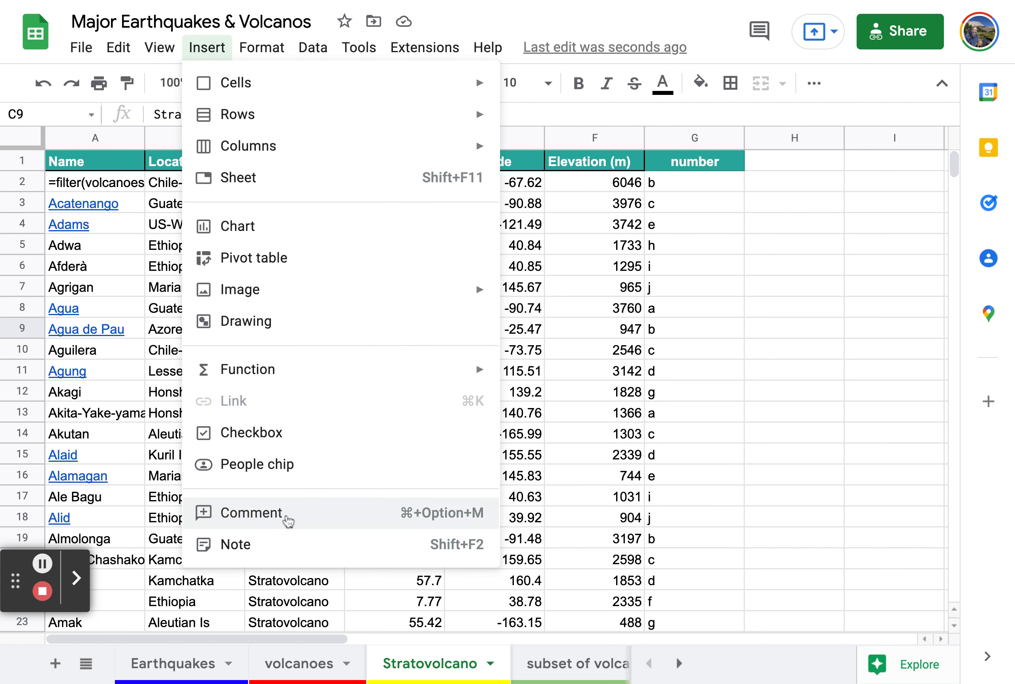
pyautogui.click(288, 515)
pyautogui.write('cinde')
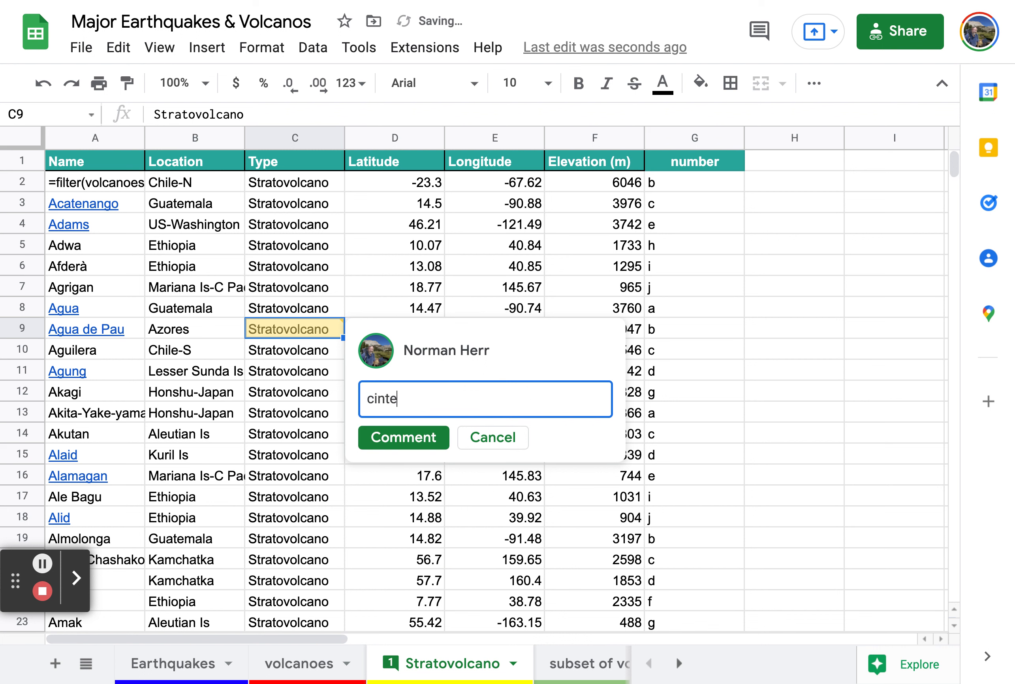
pyautogui.press('BackSpace')
pyautogui.write('er cone')
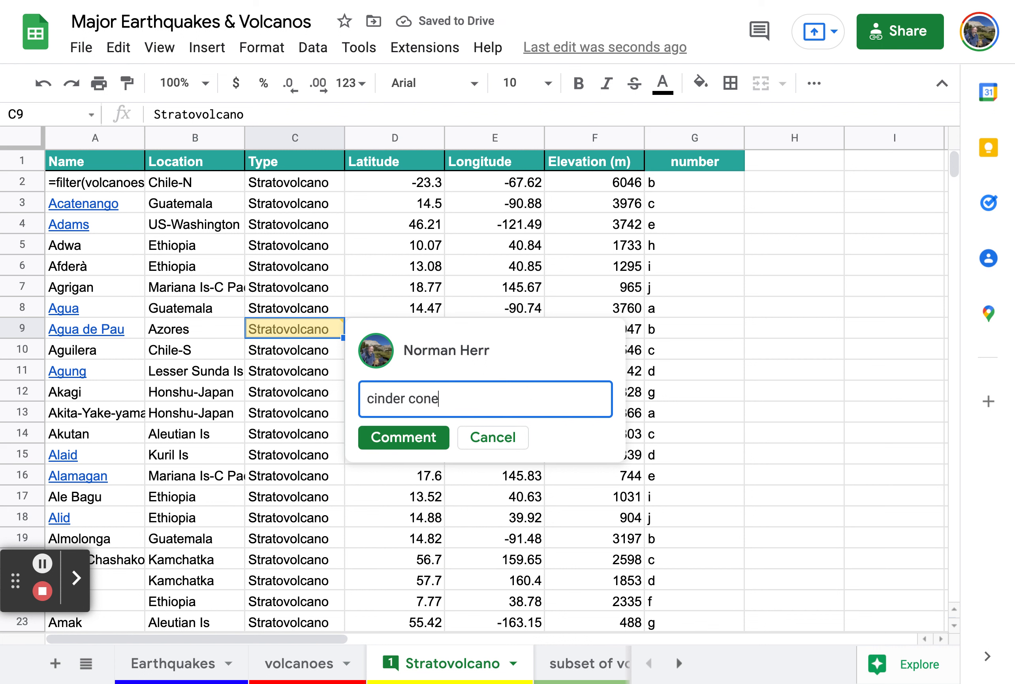
pyautogui.click(416, 445)
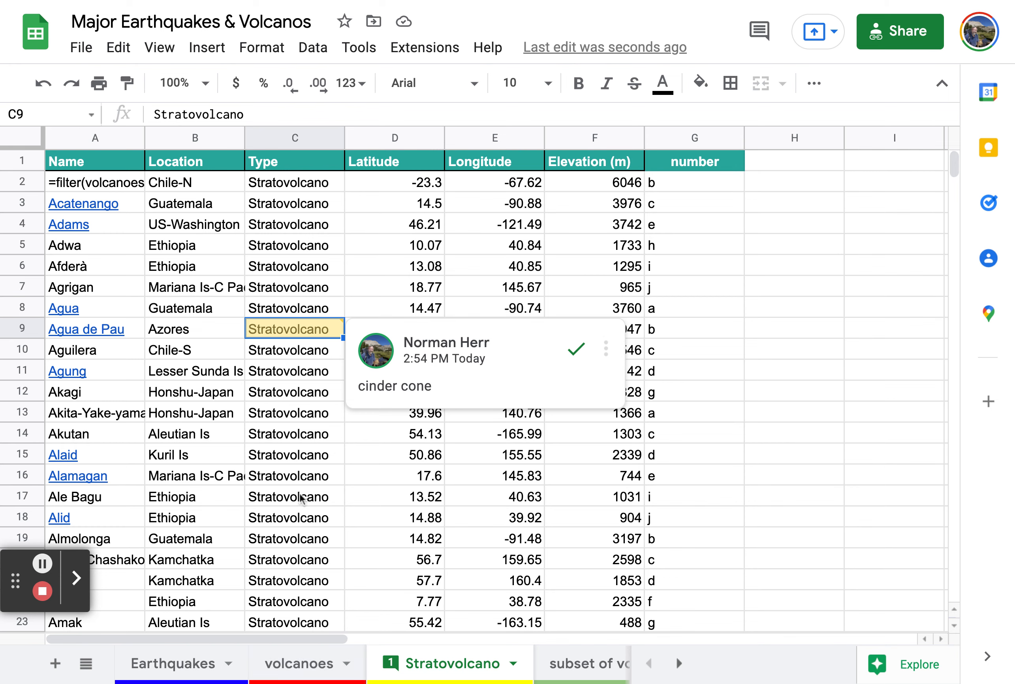
# Consult the source volcanoes sheet, and resolve the "cinder cone" comment on cell C9 of the Stratovolcano sheet
pyautogui.click(310, 663)
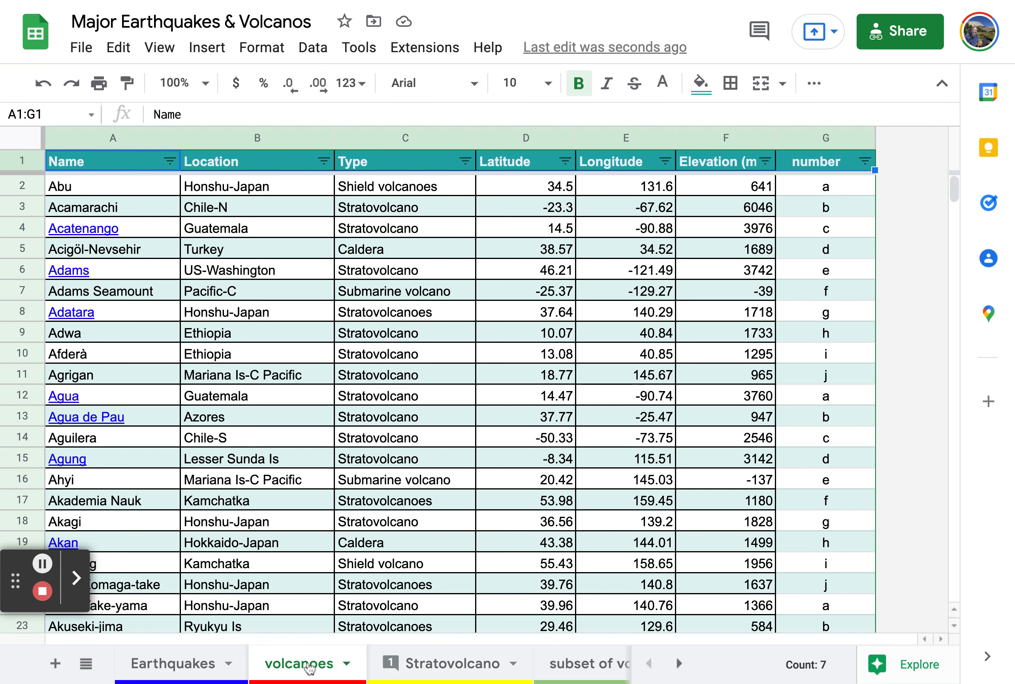
pyautogui.moveTo(134, 351)
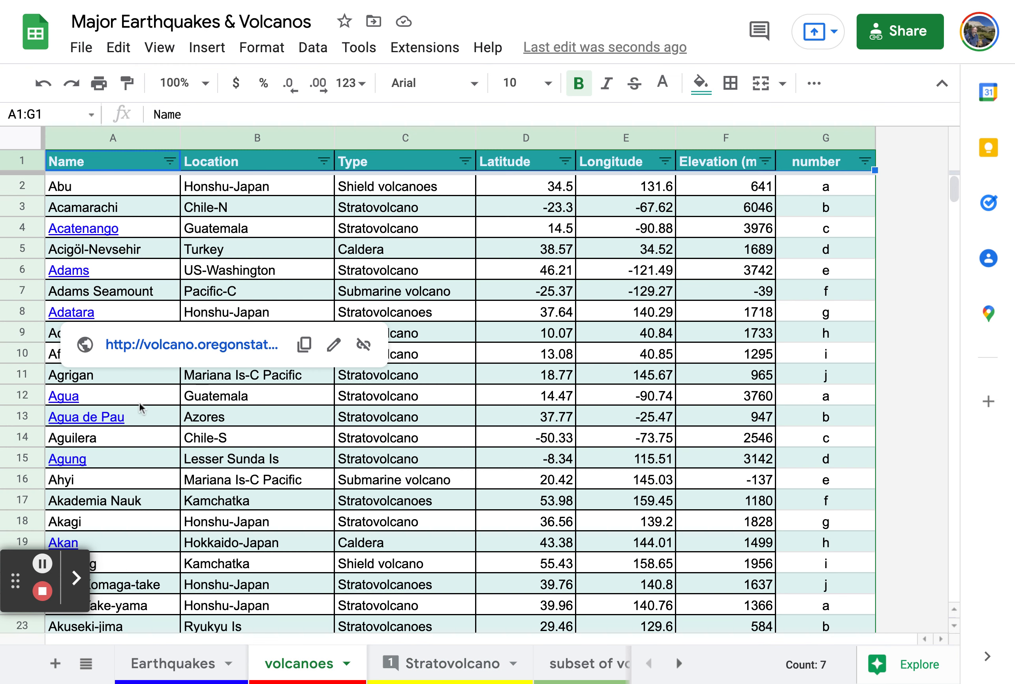
pyautogui.click(426, 663)
pyautogui.click(304, 367)
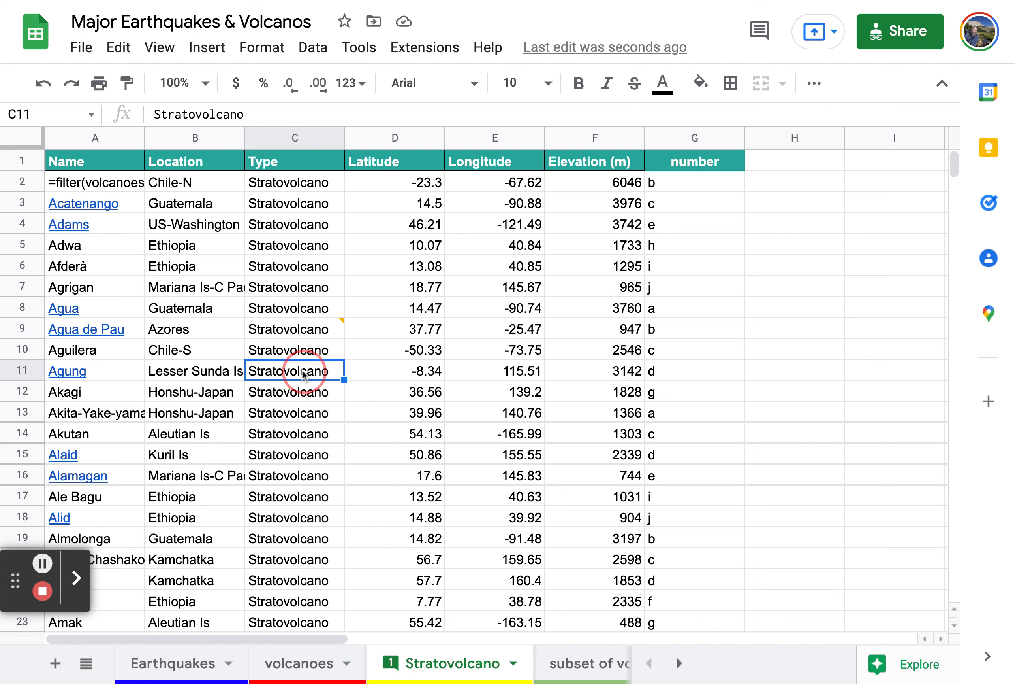
pyautogui.moveTo(340, 329)
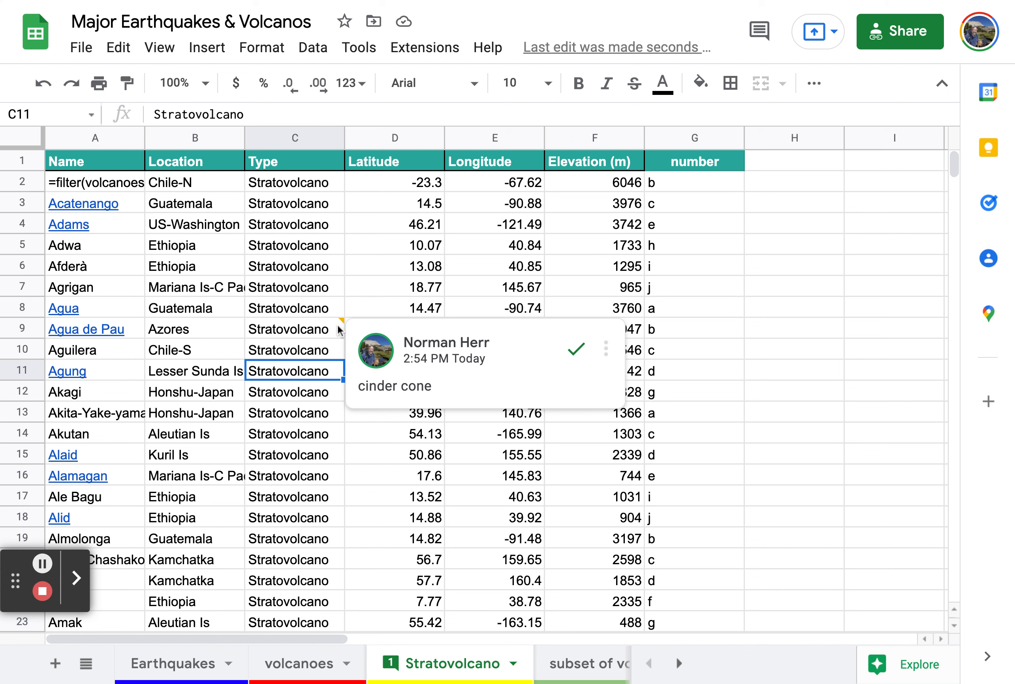
pyautogui.click(577, 350)
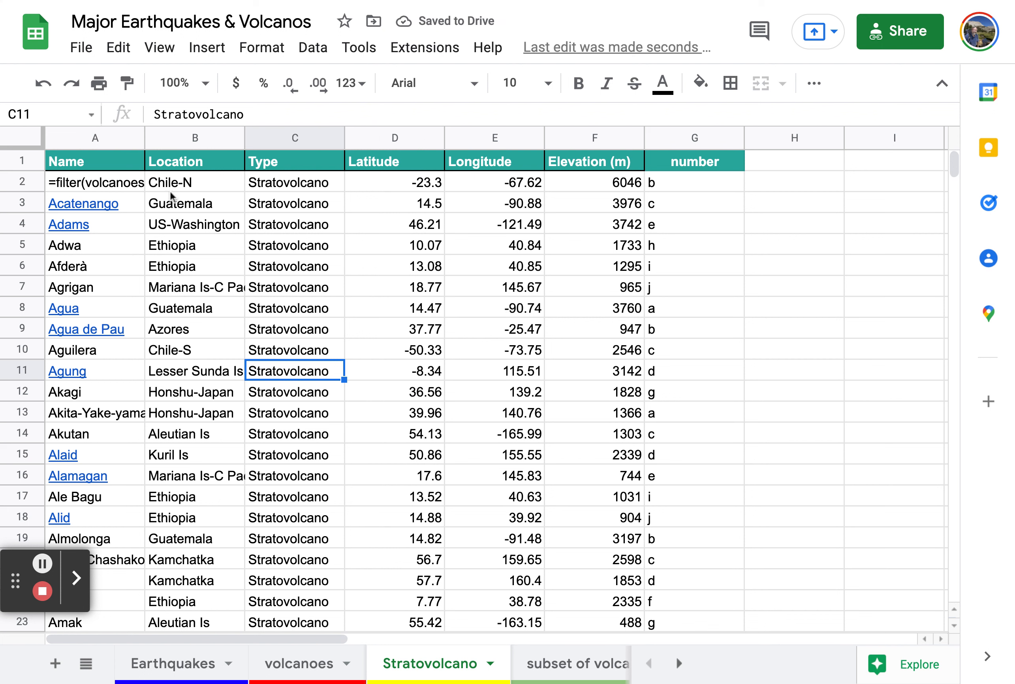
# Add the comment "change" to cell C13 of the Stratovolcano sheet and resolve it
pyautogui.click(94, 183)
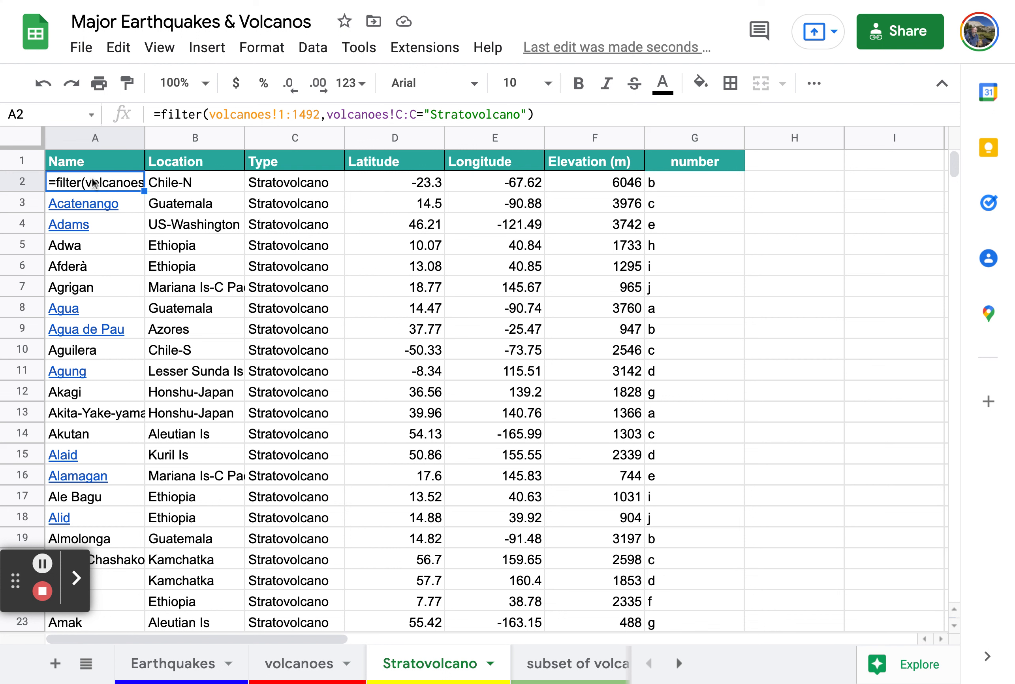
pyautogui.moveTo(96, 202)
pyautogui.click(279, 416)
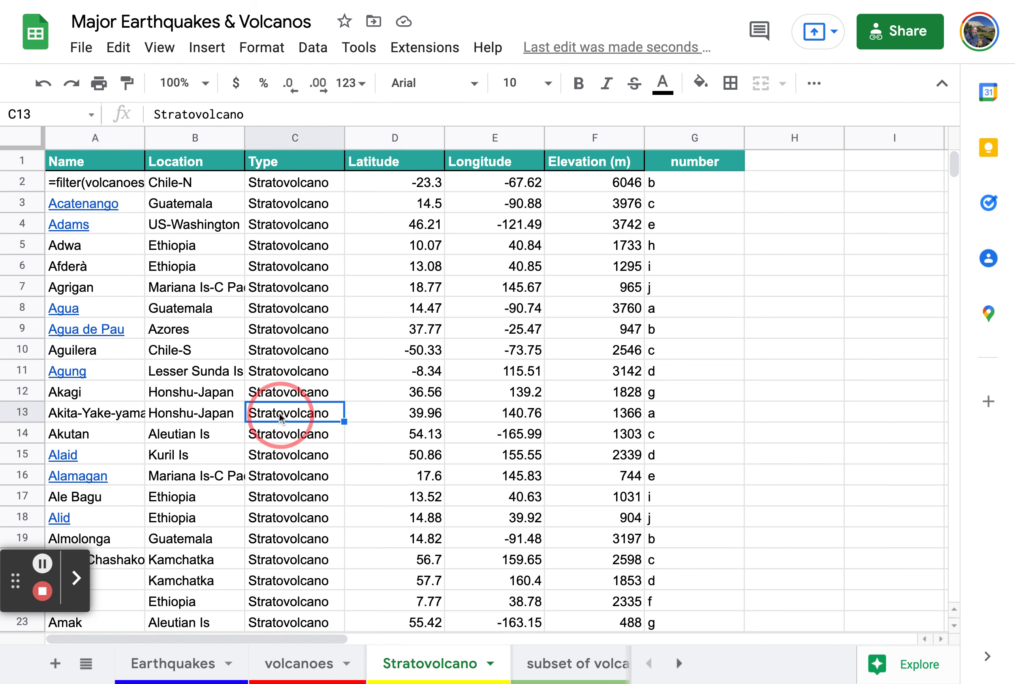
pyautogui.click(207, 46)
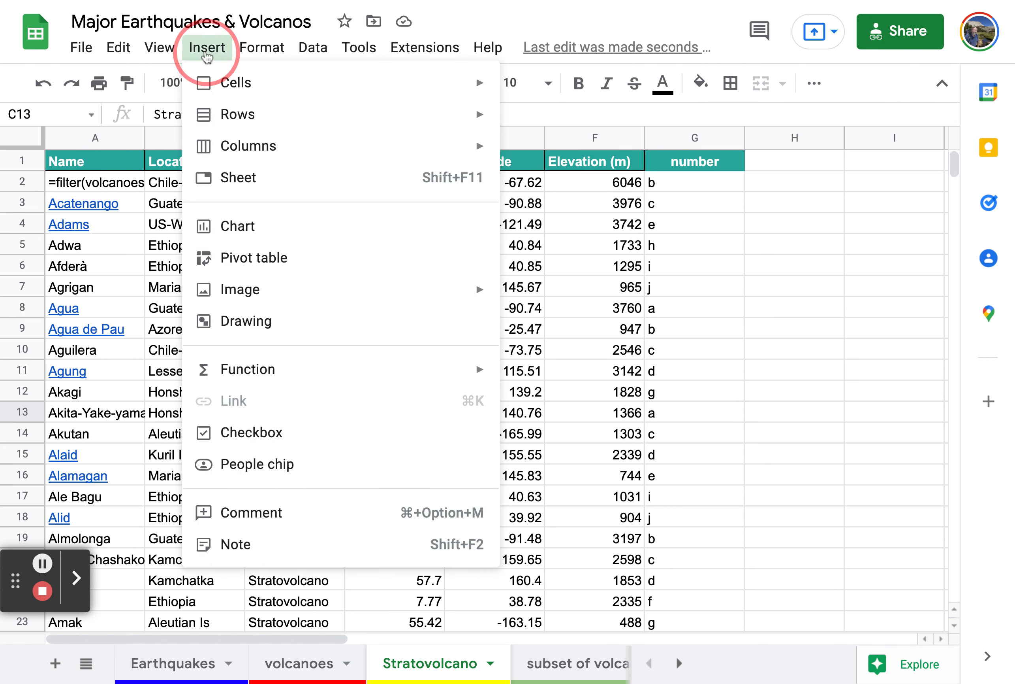
pyautogui.click(308, 511)
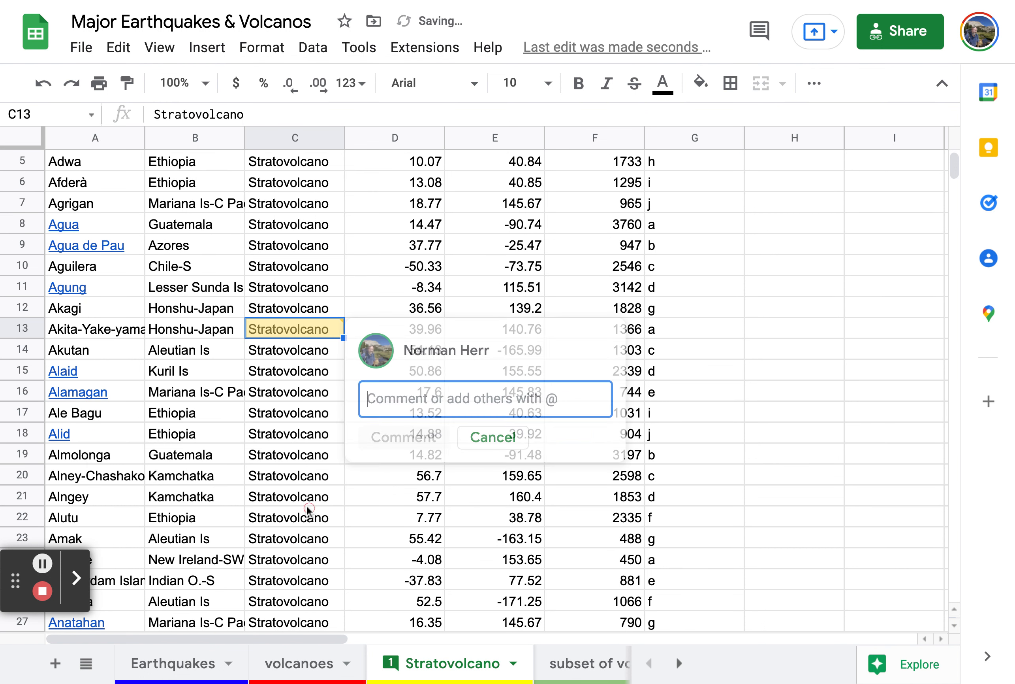
pyautogui.write('change')
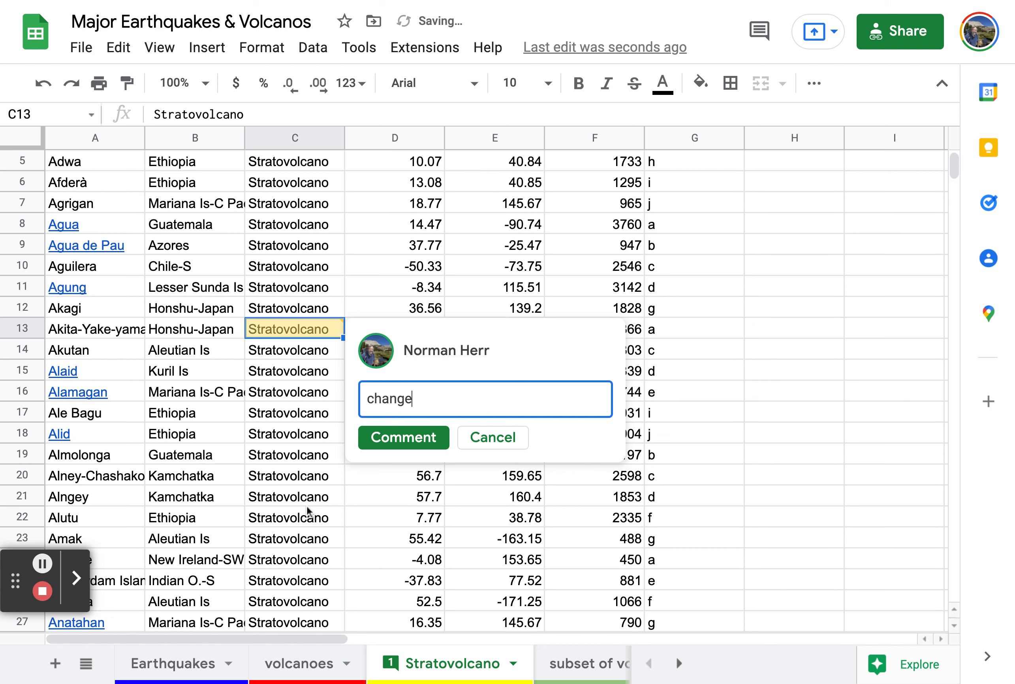
pyautogui.click(430, 437)
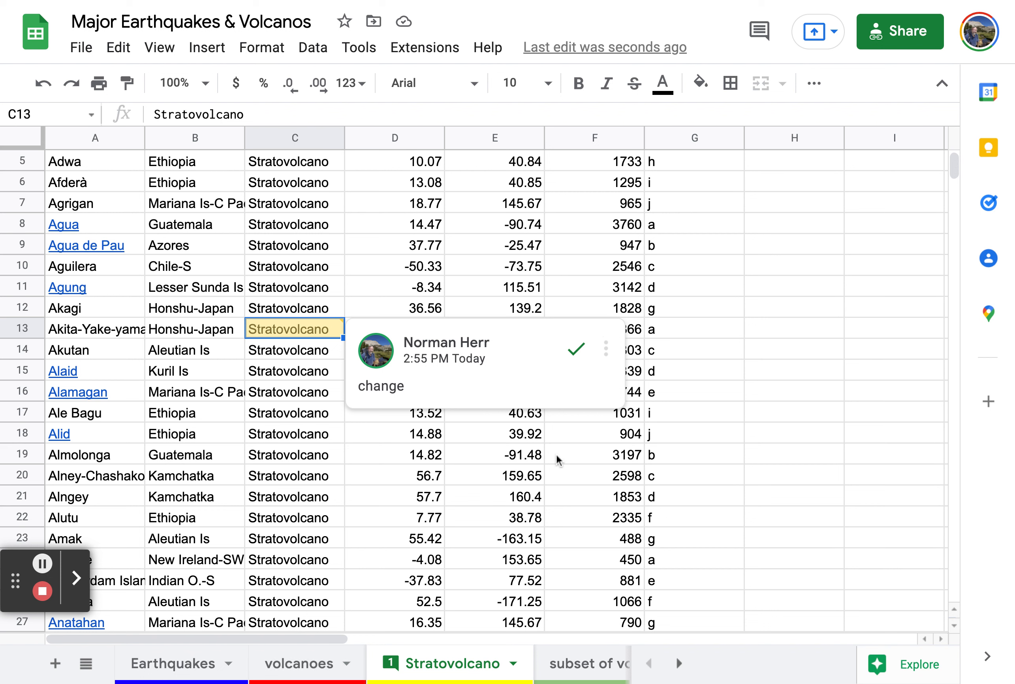
pyautogui.click(578, 354)
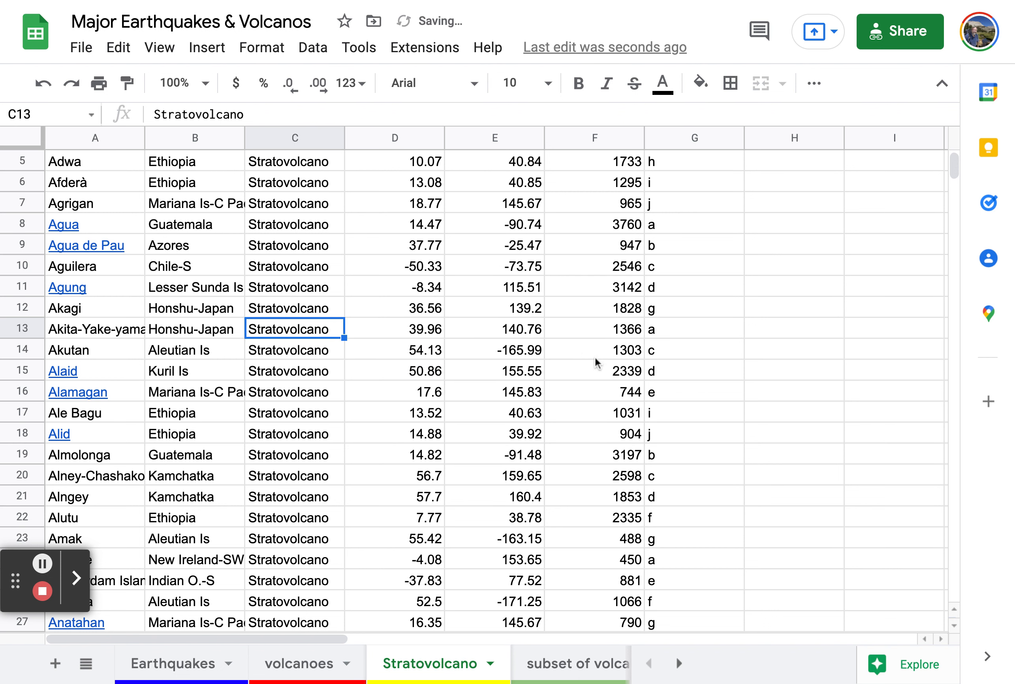